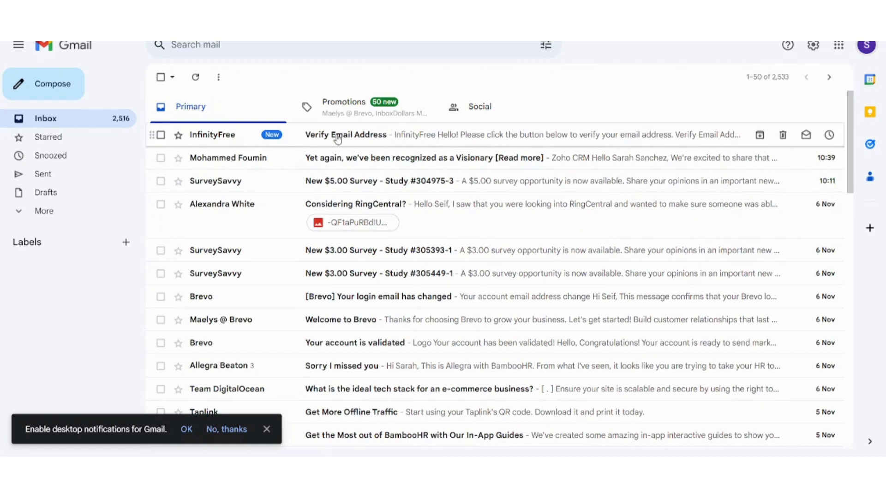
# Open InfinityFree's Verify Email Address message in Gmail and confirm the email address
pyautogui.click(339, 138)
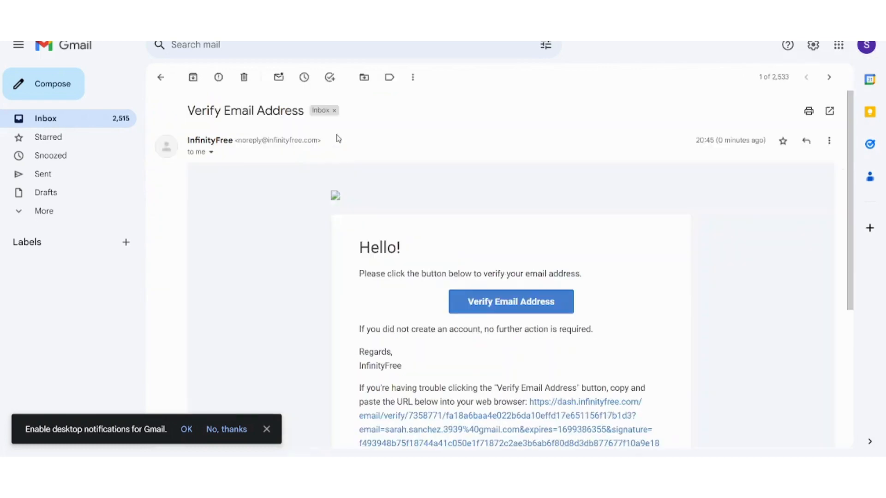
pyautogui.click(488, 308)
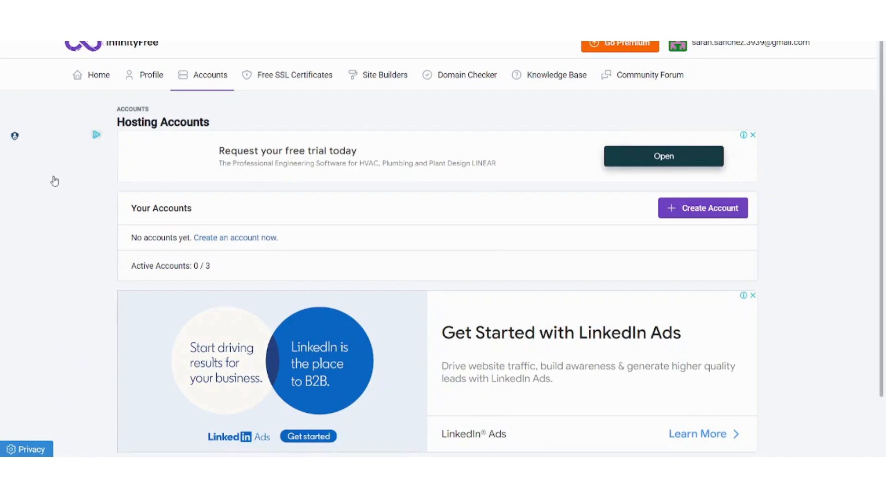
# Start a new hosting account, dismiss the ad popup, and scroll to the free $0 plan
pyautogui.scroll(-1, 67, 247)
pyautogui.scroll(1, 67, 247)
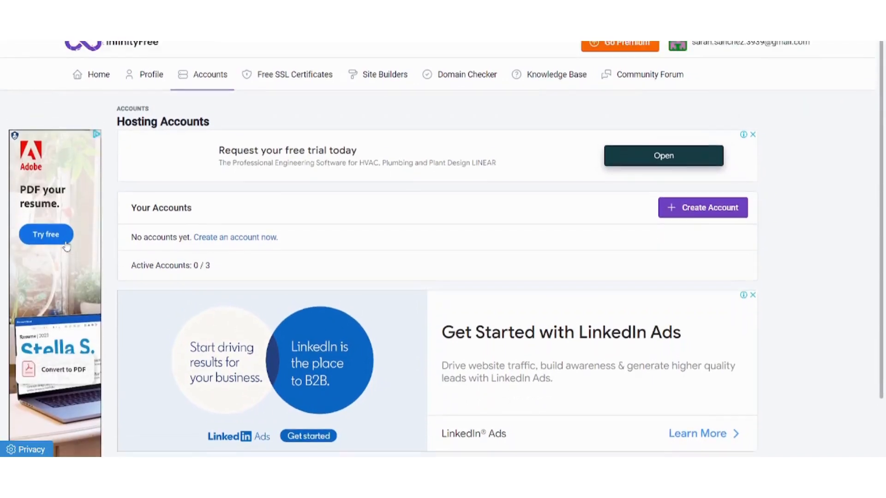
pyautogui.scroll(-1, 66, 247)
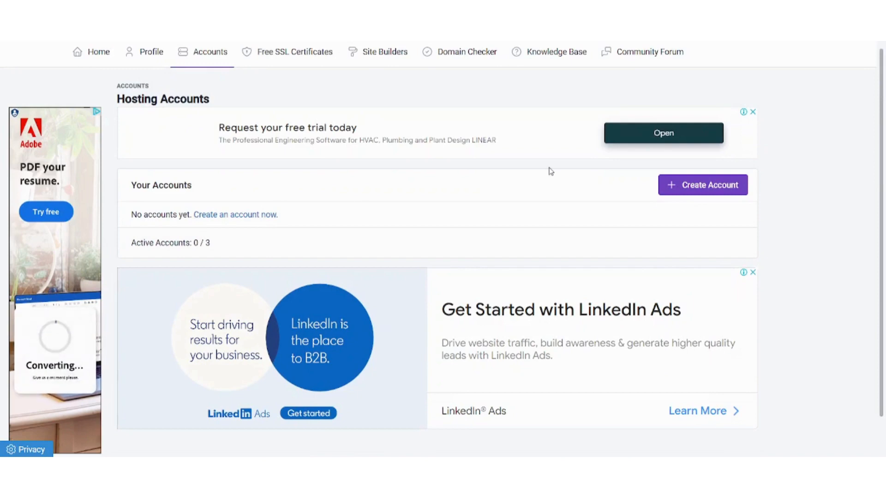
pyautogui.click(686, 188)
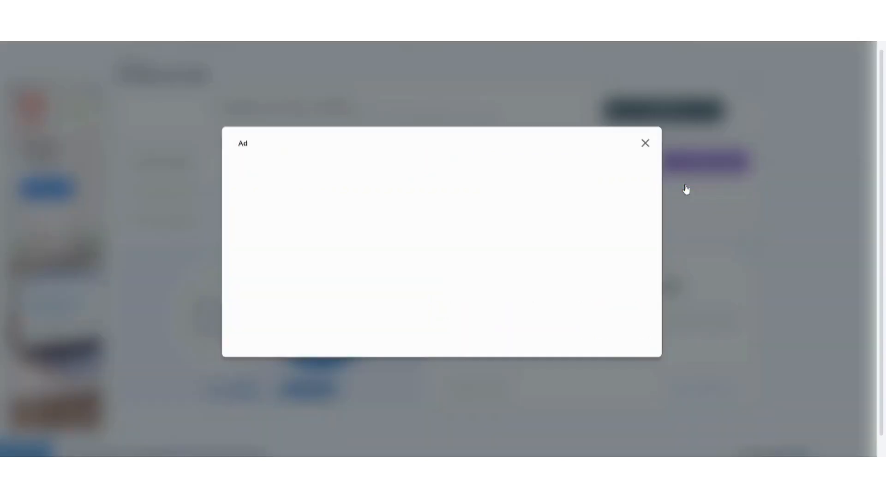
pyautogui.click(645, 144)
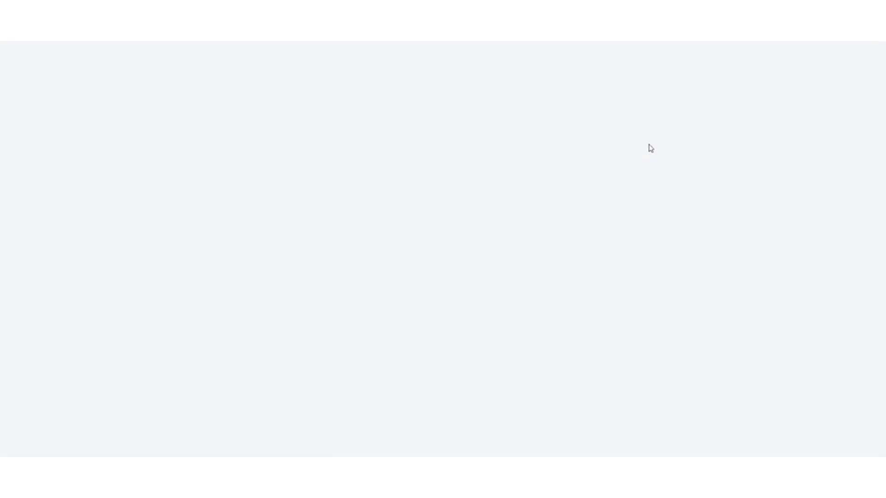
pyautogui.scroll(-5, 18, 379)
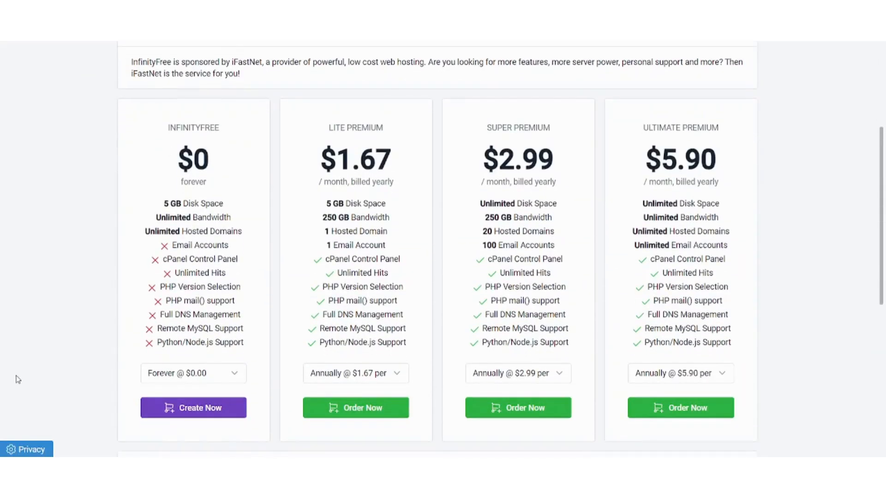
pyautogui.scroll(-1, 17, 379)
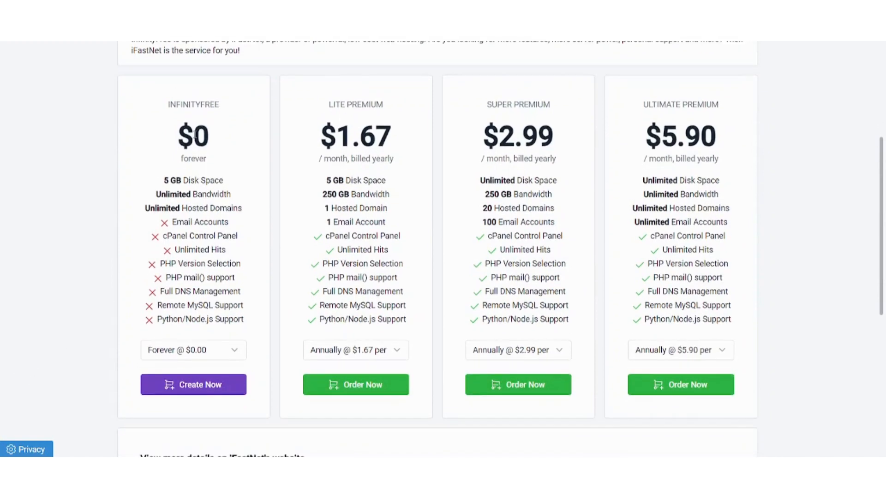
# Choose the free hosting plan and enter a name as the free subdomain
pyautogui.click(207, 385)
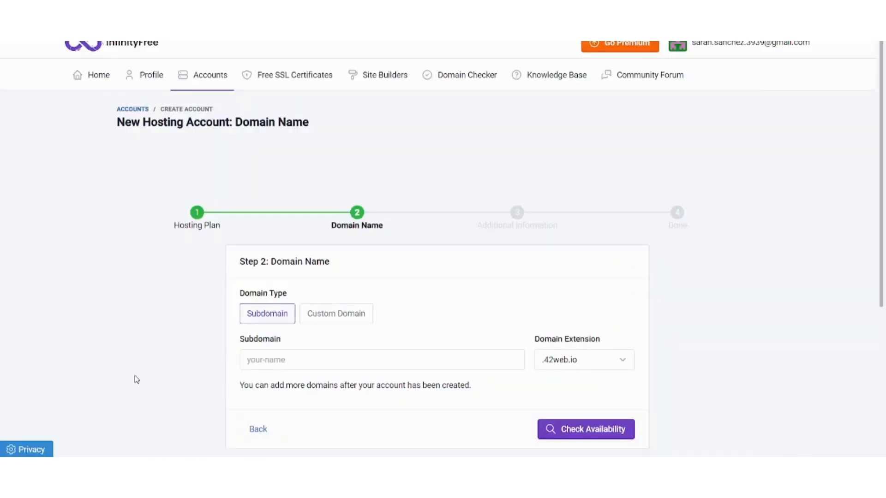
pyautogui.scroll(-4, 97, 359)
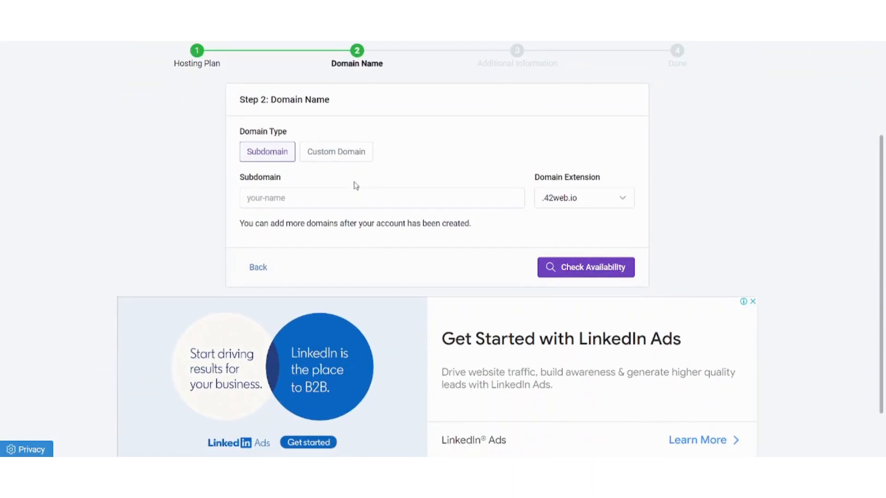
pyautogui.click(305, 191)
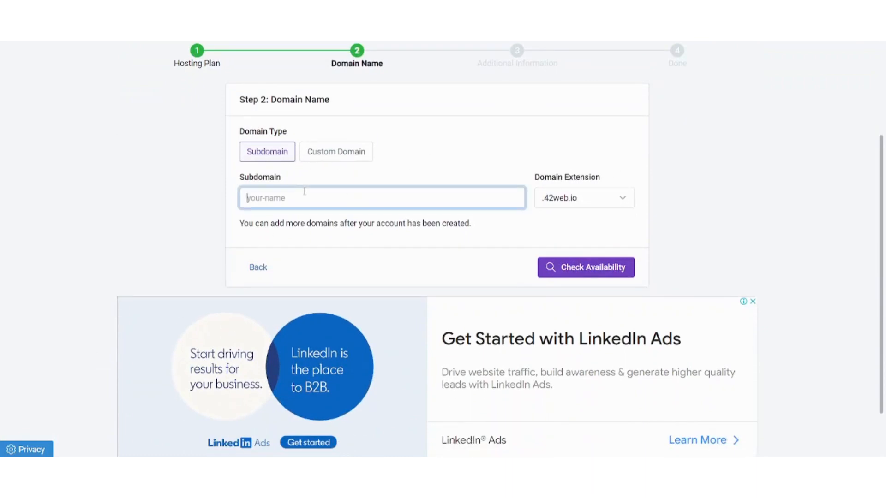
pyautogui.click(336, 157)
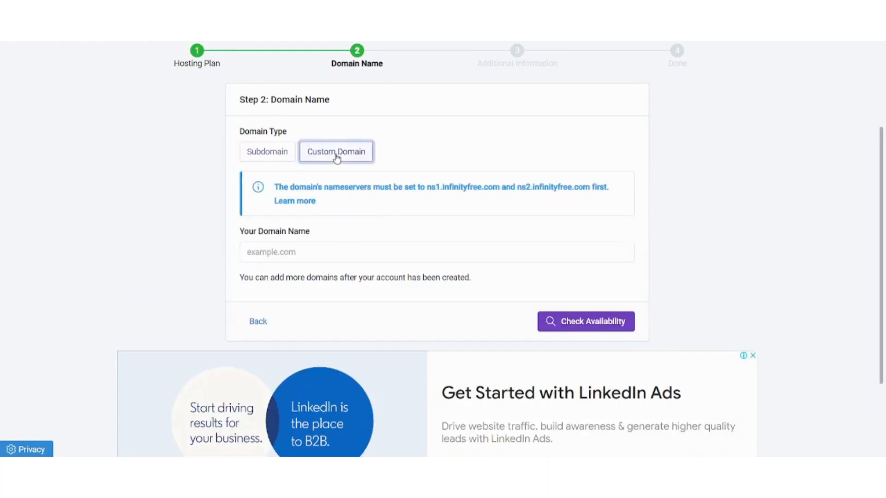
pyautogui.click(271, 156)
pyautogui.click(290, 201)
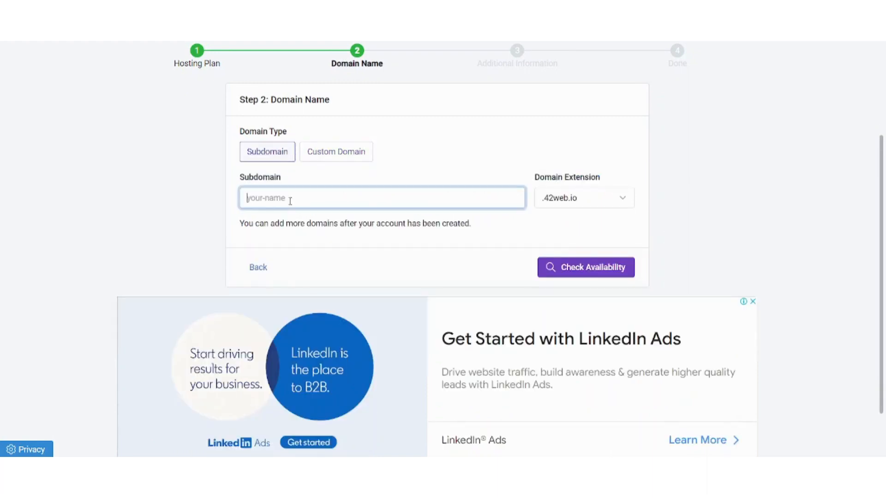
pyautogui.write('Sarah')
pyautogui.click(209, 198)
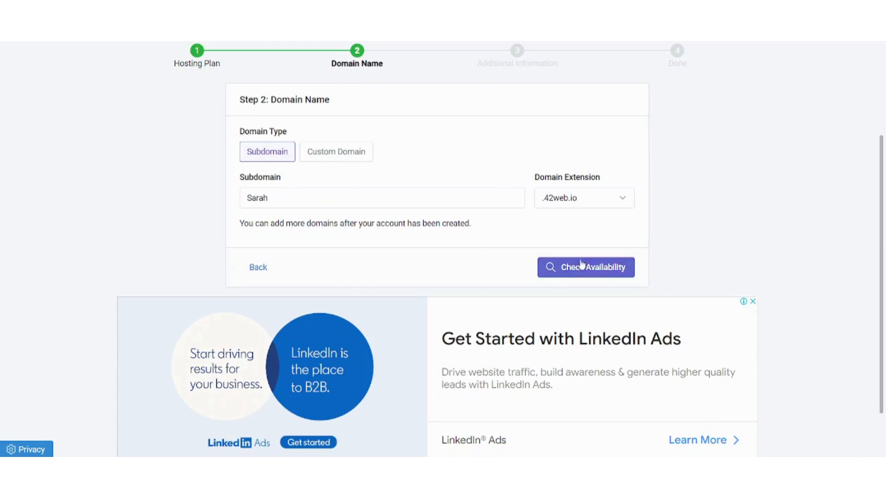
# Pick the .lovestoblog.com extension, then append 'h' to the taken name to get an available subdomain
pyautogui.click(582, 207)
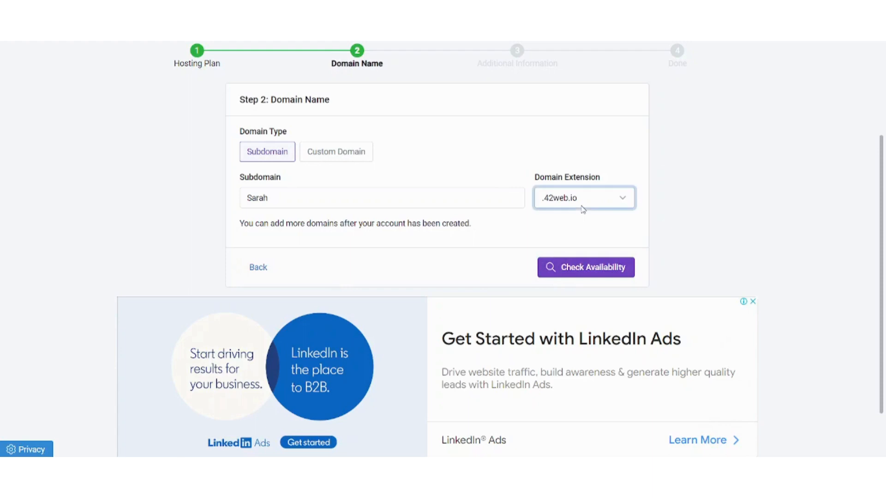
pyautogui.click(589, 290)
pyautogui.click(578, 265)
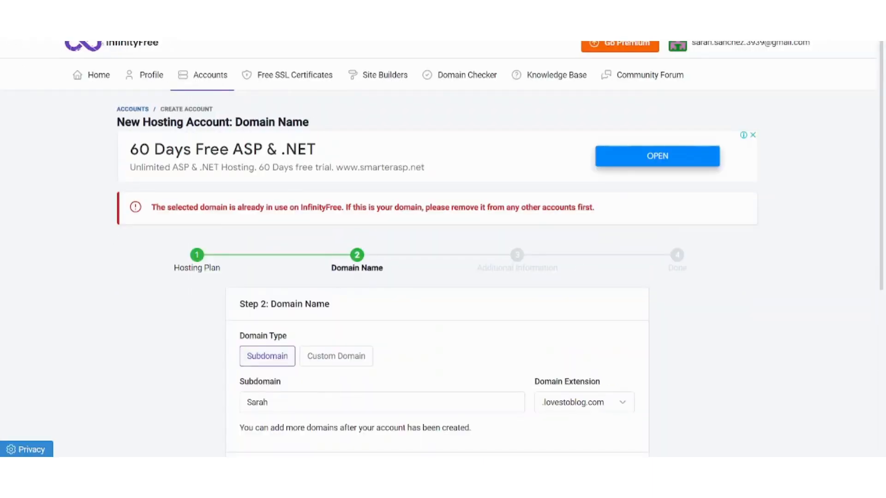
pyautogui.hotkey('alt', 'Left')
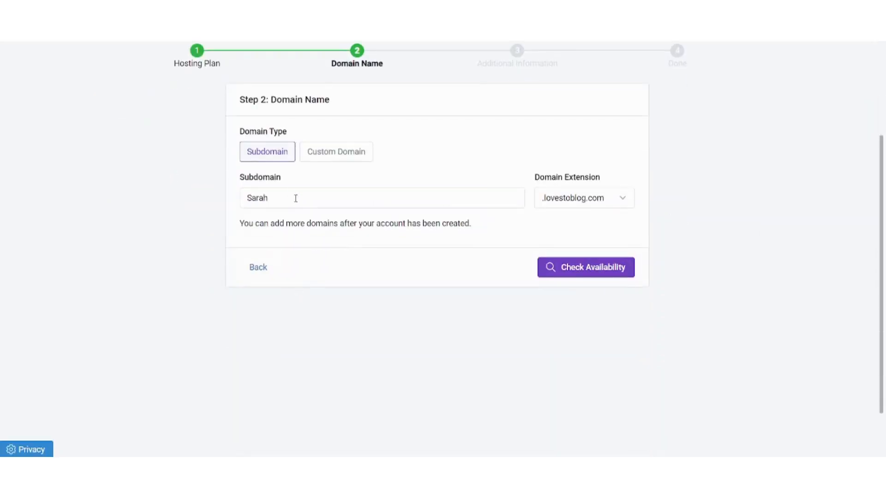
pyautogui.moveTo(296, 198); pyautogui.dragTo(60, 194)
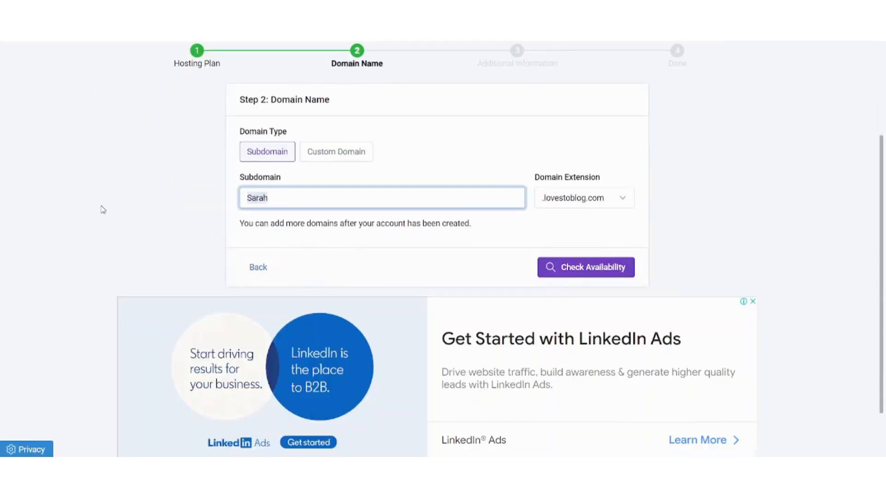
pyautogui.press('Right')
pyautogui.write('h')
pyautogui.click(569, 270)
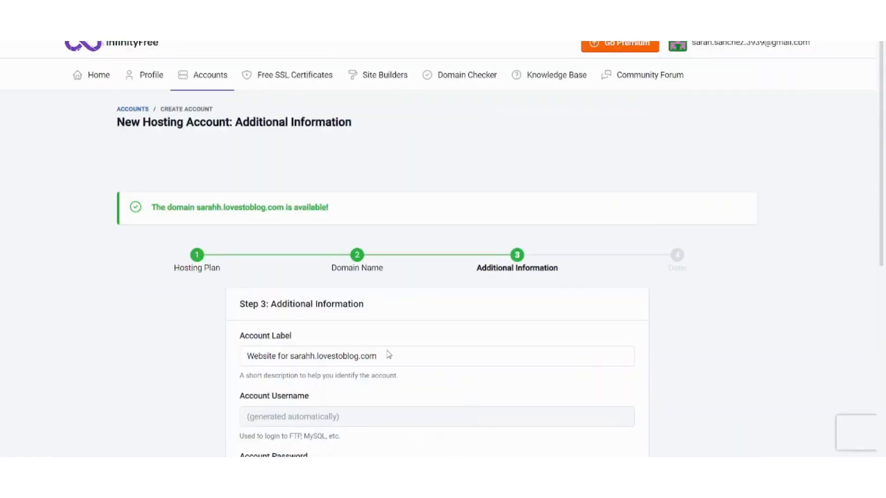
# Enter an account password and create the hosting account
pyautogui.scroll(-4, 120, 355)
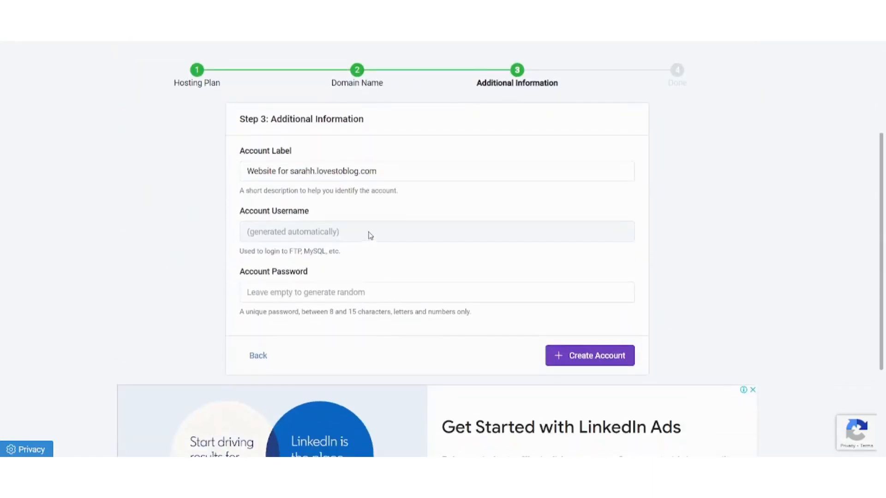
pyautogui.moveTo(256, 214); pyautogui.dragTo(298, 214)
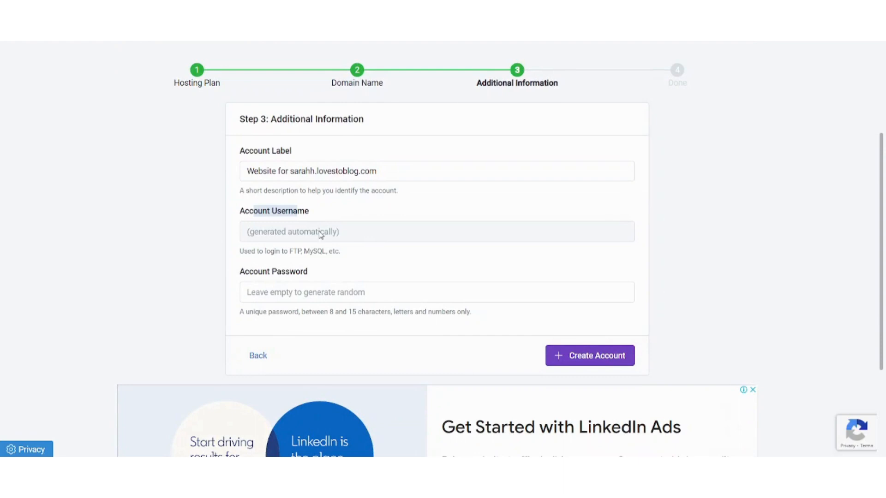
pyautogui.scroll(-1, 322, 236)
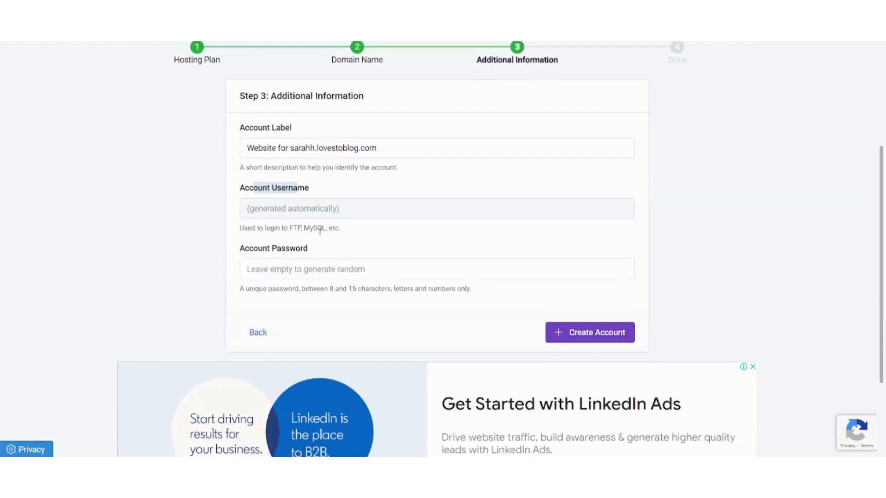
pyautogui.click(326, 270)
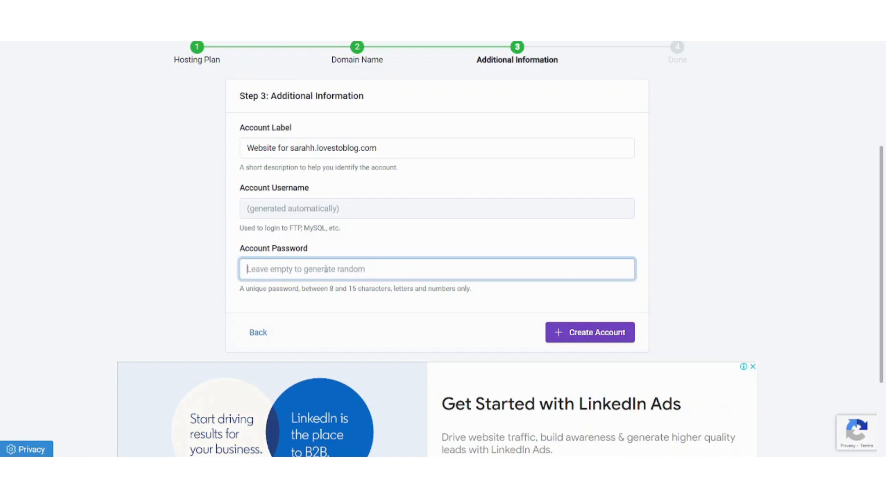
pyautogui.write('qweasdzxc')
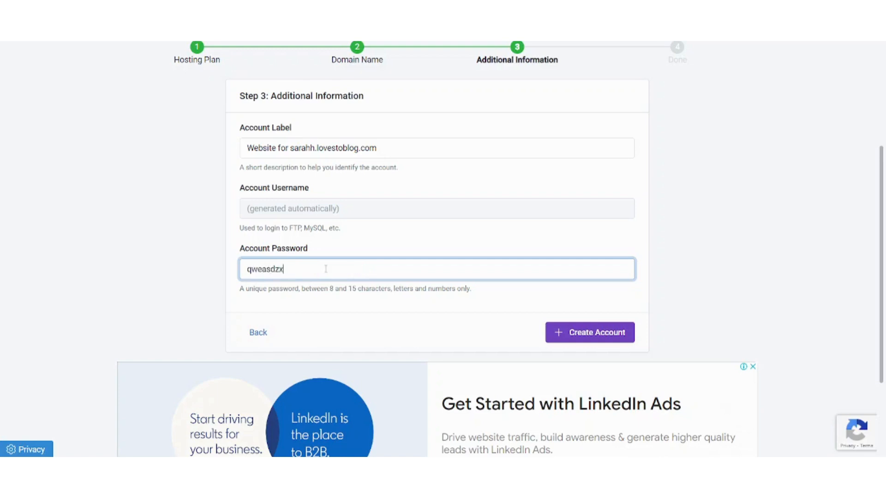
pyautogui.click(562, 332)
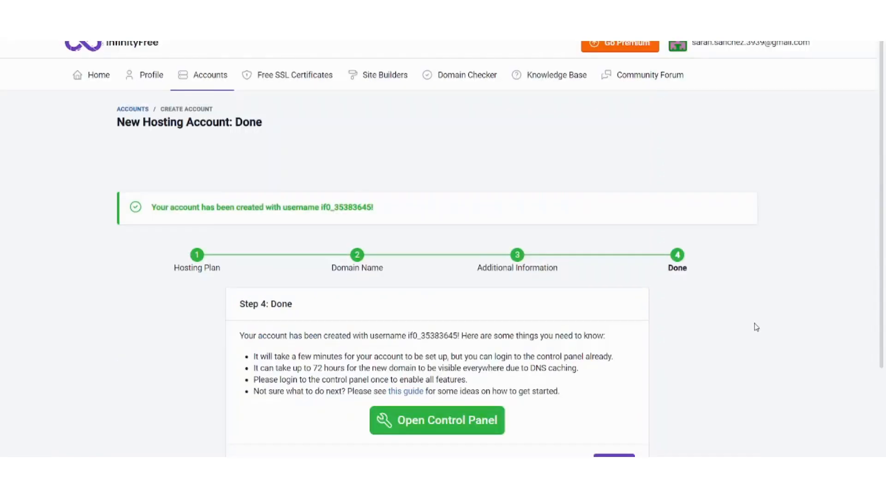
pyautogui.scroll(-3, 754, 327)
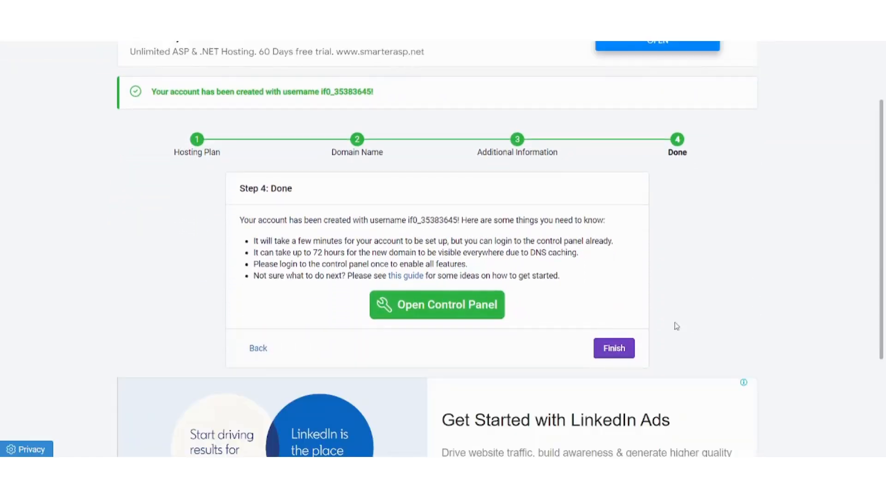
# Finish setup, select the account username on the Manage page, and open the Control Panel
pyautogui.click(608, 347)
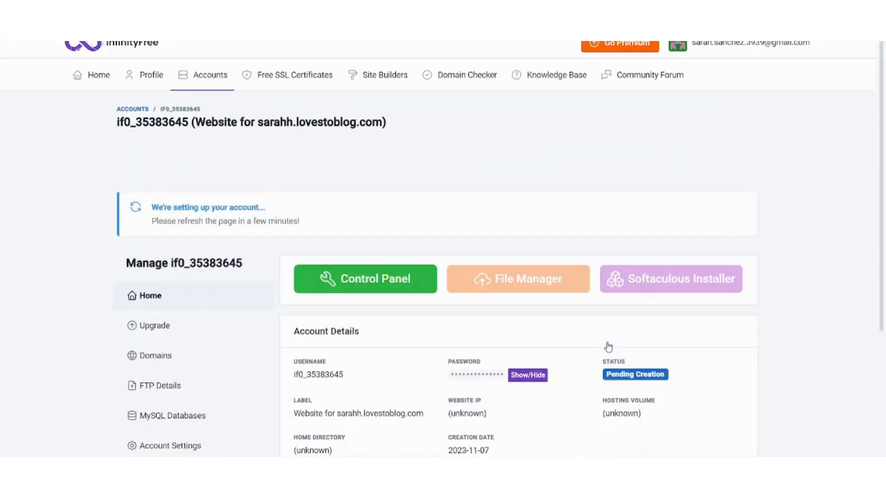
pyautogui.scroll(-2, 711, 358)
pyautogui.scroll(-1, 710, 358)
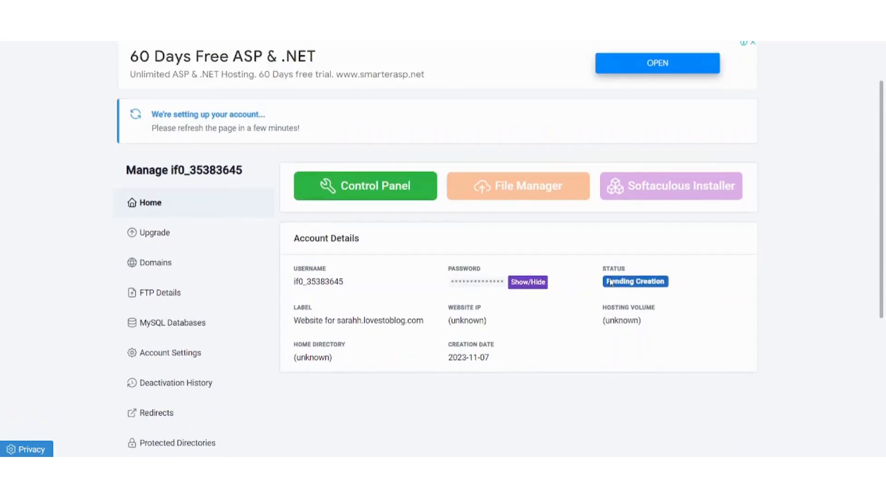
pyautogui.doubleClick(347, 283)
pyautogui.hotkey('ctrl', 'c')
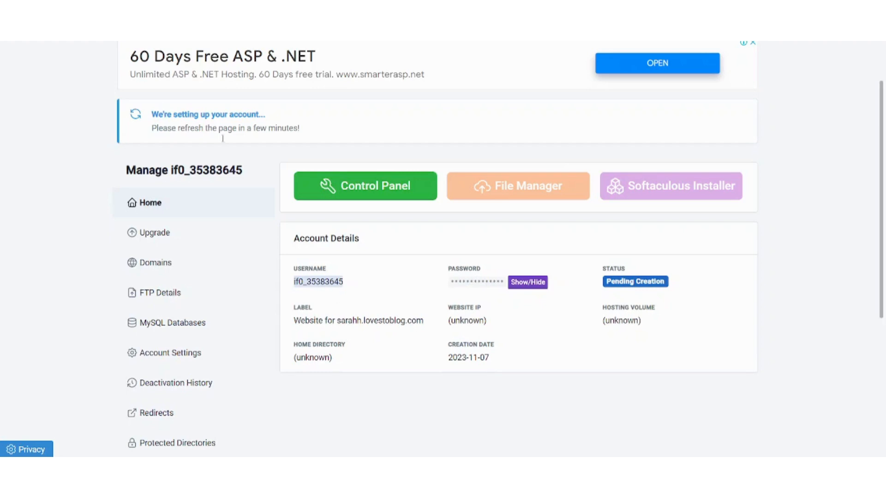
pyautogui.click(345, 190)
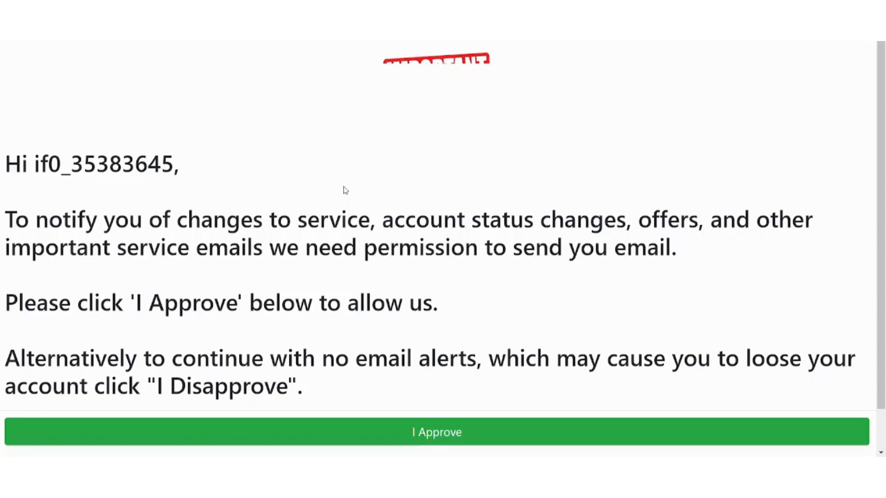
# Approve service e-mails and browse the VistaPanel dashboard down to the Software section
pyautogui.click(487, 430)
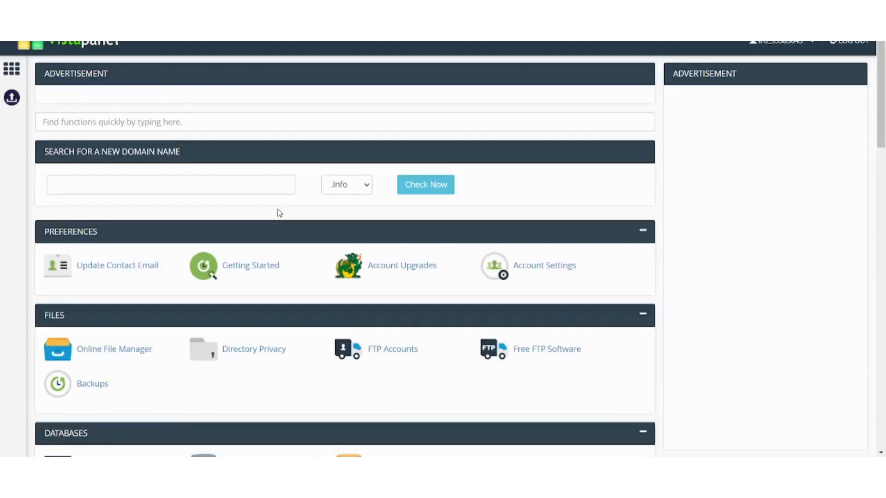
pyautogui.scroll(-2, 278, 212)
pyautogui.scroll(-10, 278, 212)
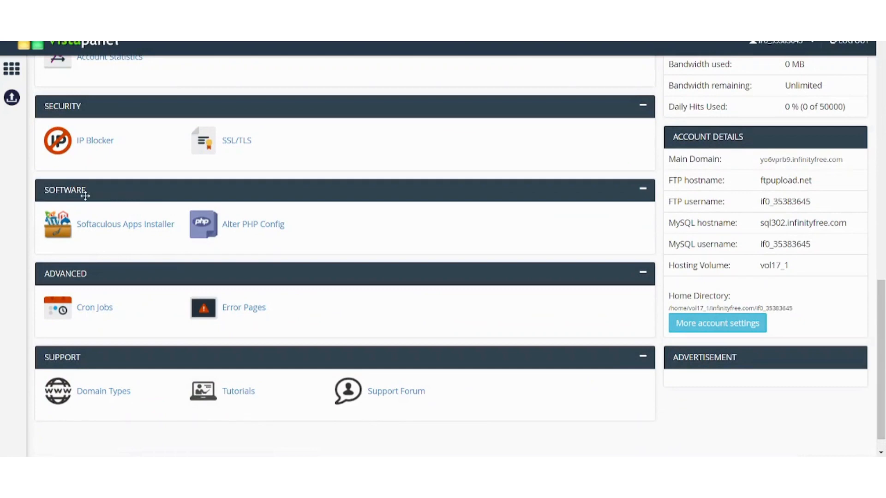
pyautogui.scroll(8, 85, 196)
pyautogui.scroll(-2, 86, 200)
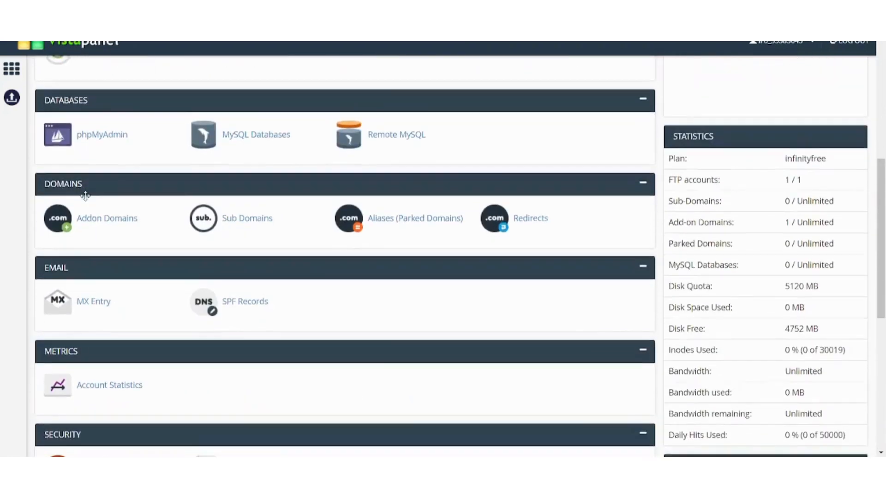
pyautogui.scroll(2, 85, 200)
pyautogui.scroll(2, 87, 199)
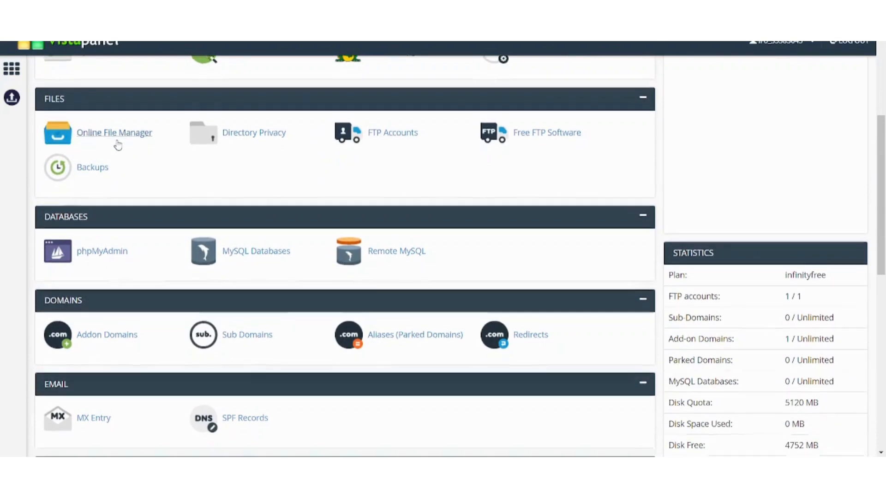
pyautogui.scroll(-10, 118, 146)
pyautogui.scroll(-1, 118, 144)
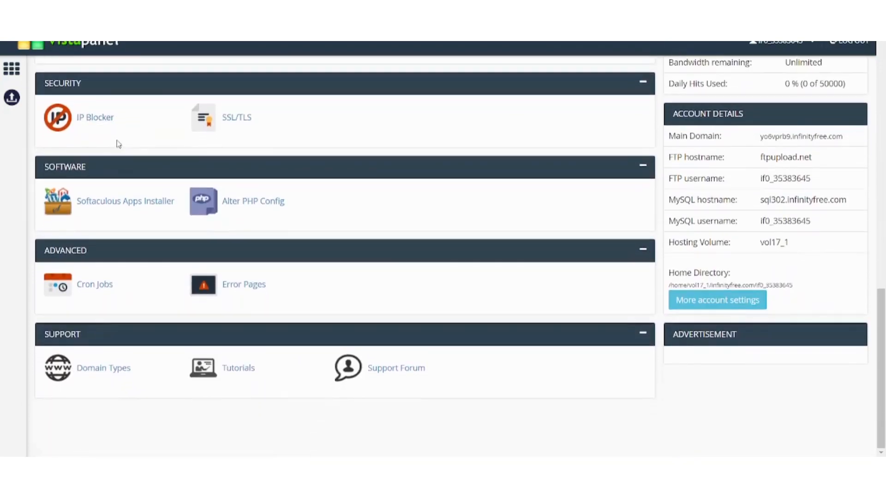
# Open the Softaculous Apps Installer and start a WordPress install
pyautogui.click(134, 205)
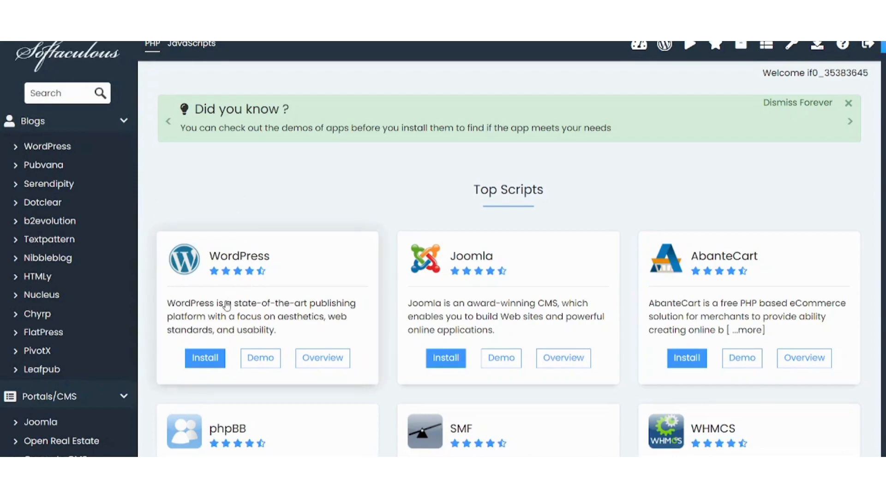
pyautogui.click(216, 358)
pyautogui.scroll(-1, 441, 275)
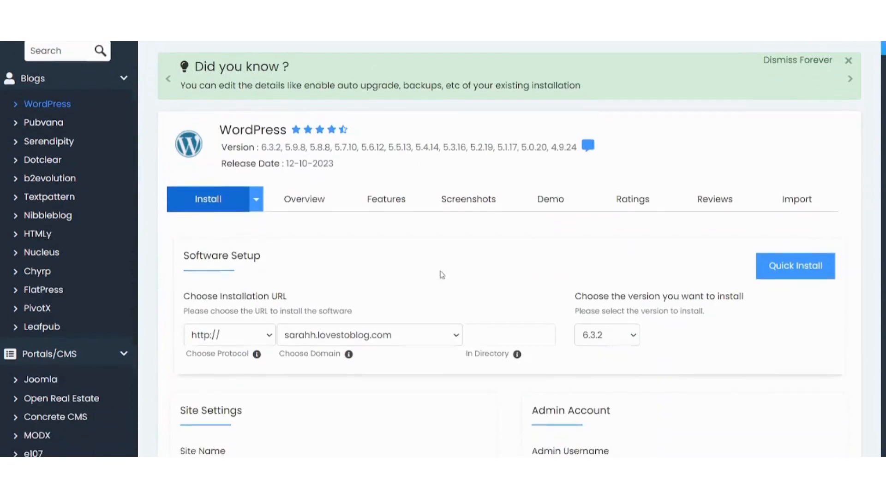
pyautogui.scroll(-4, 441, 275)
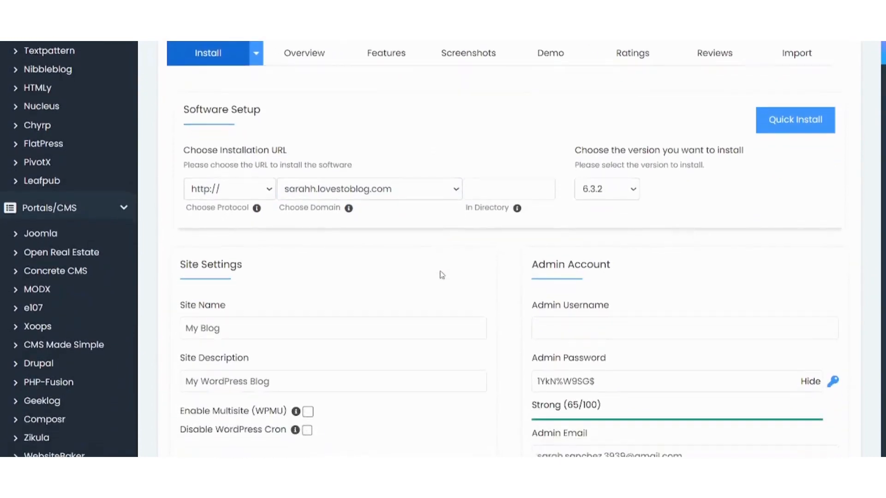
pyautogui.scroll(-1, 442, 275)
# Use the hosting FTP username as admin username and replace the generated admin password
pyautogui.click(563, 285)
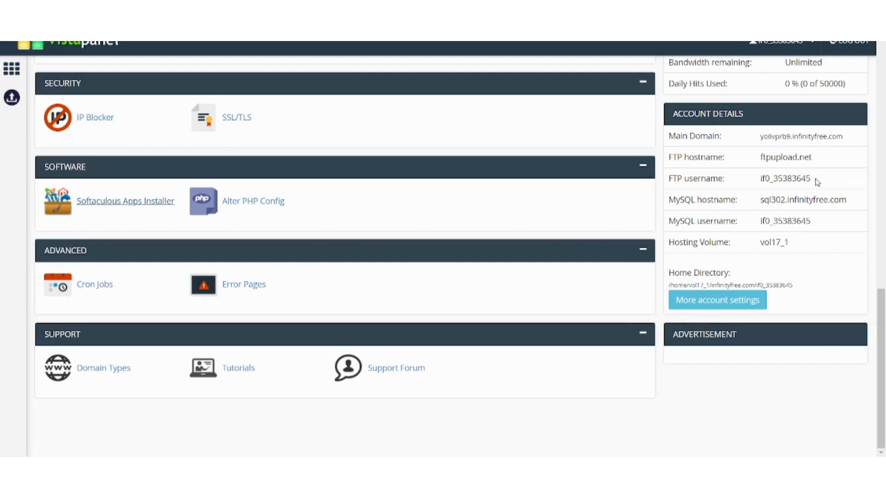
pyautogui.moveTo(813, 181); pyautogui.dragTo(762, 179)
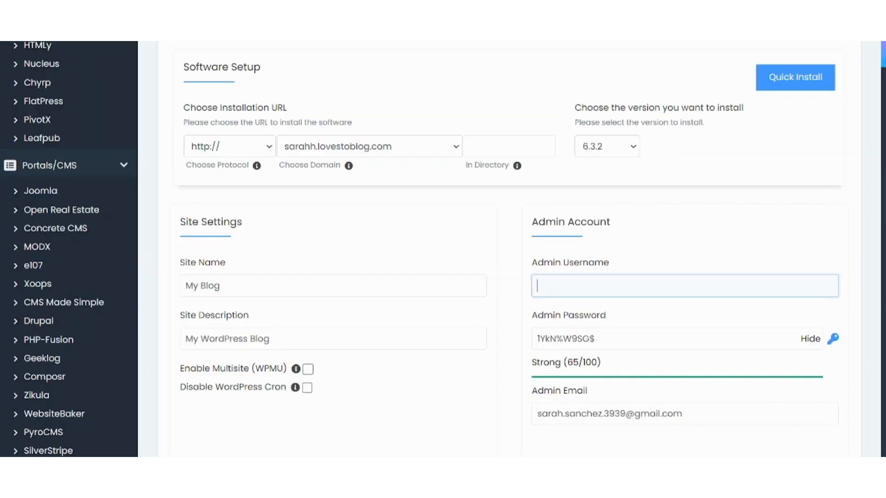
pyautogui.hotkey('ctrl', 'v')
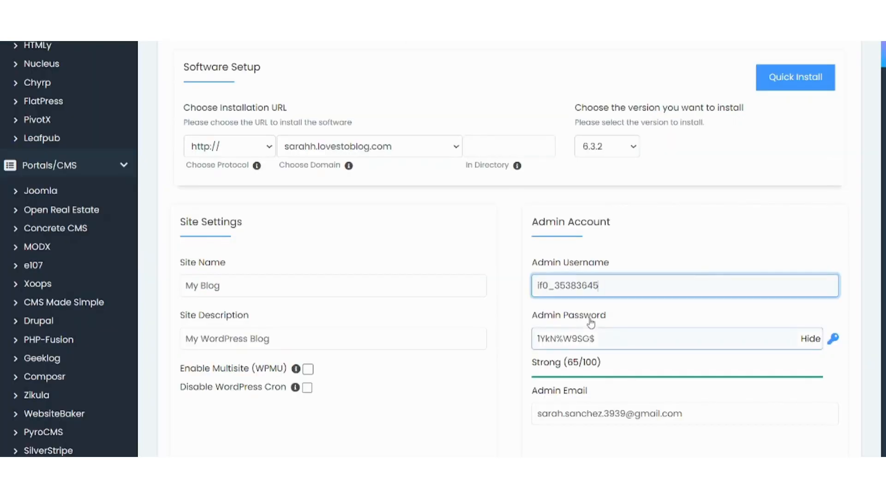
pyautogui.click(616, 344)
pyautogui.hotkey('ctrl', 'a')
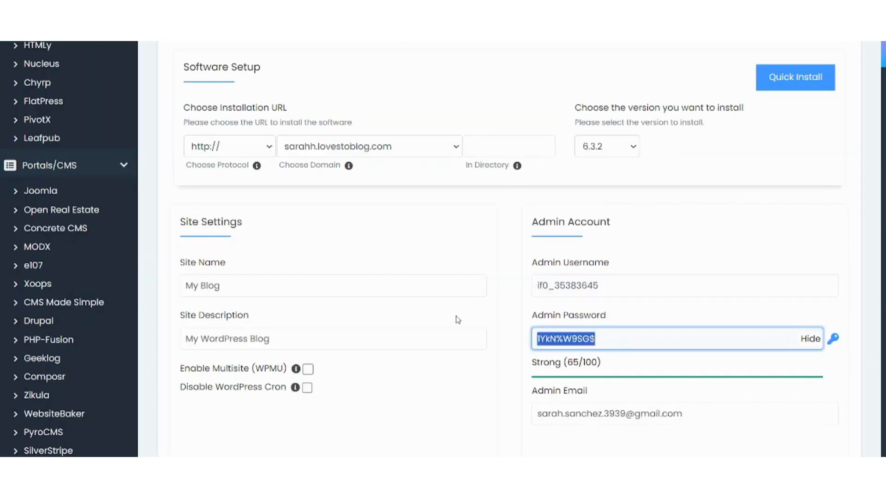
pyautogui.write('qweasdzxc')
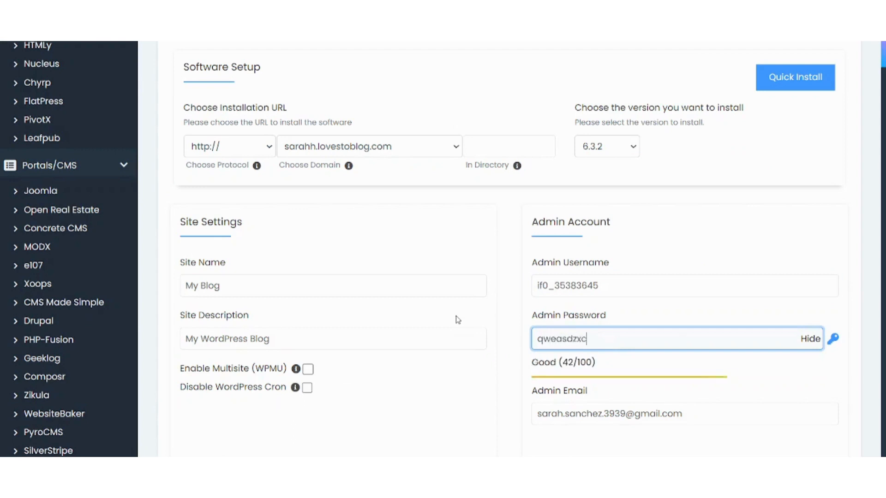
pyautogui.hotkey('ctrl', 'a')
pyautogui.click(837, 381)
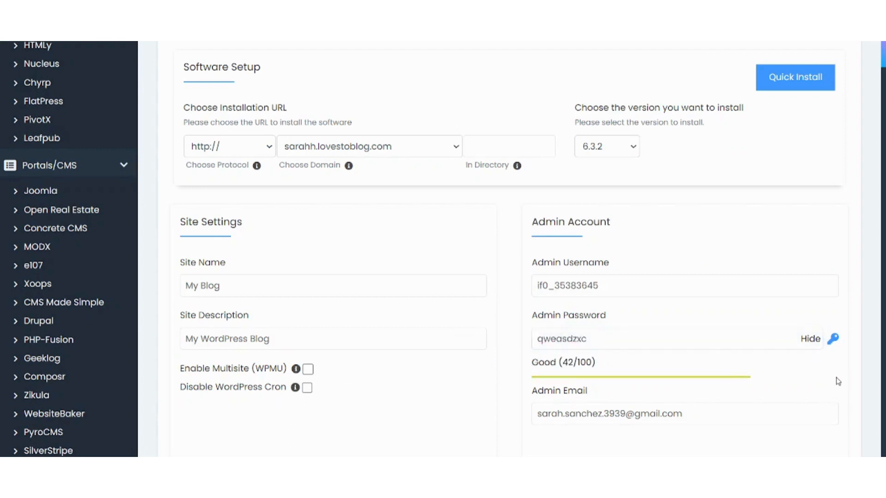
# Set the WordPress version to 5.9.8
pyautogui.scroll(-5, 838, 382)
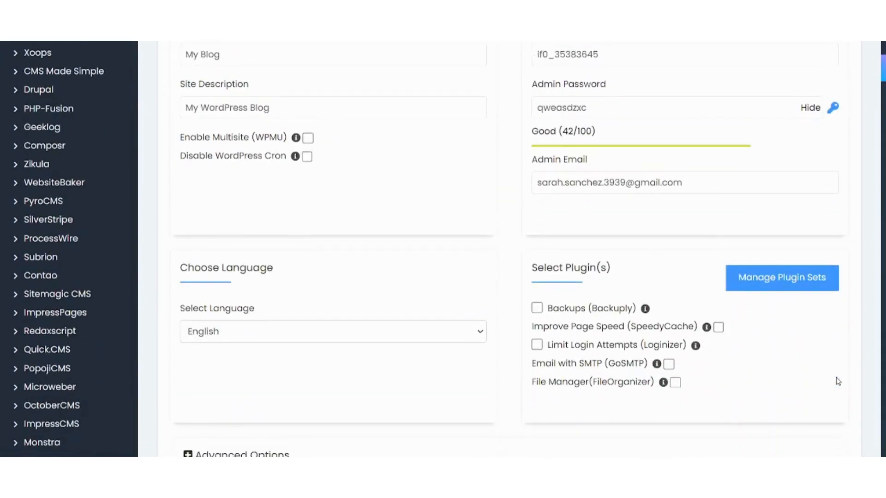
pyautogui.scroll(-4, 838, 381)
pyautogui.scroll(15, 838, 381)
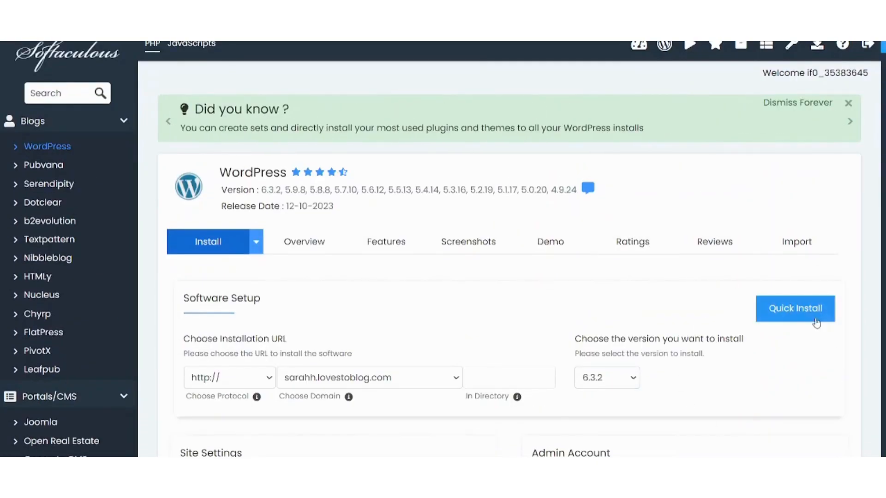
pyautogui.click(624, 385)
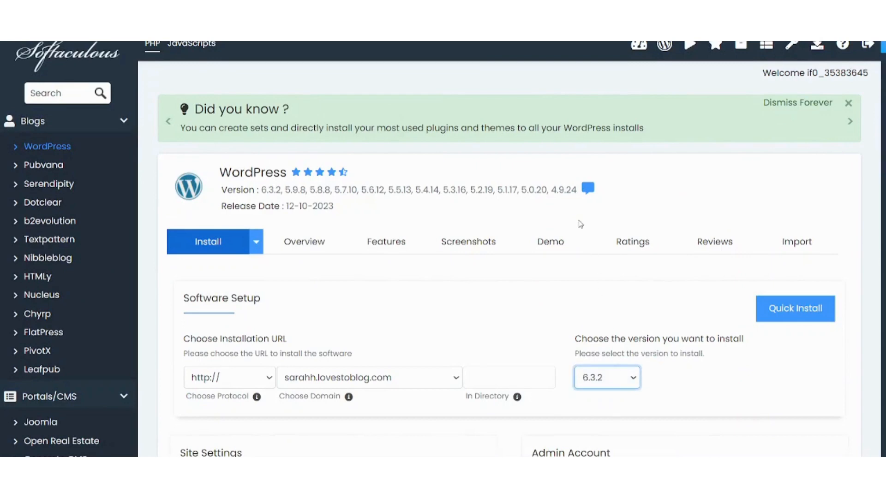
pyautogui.press('Down')
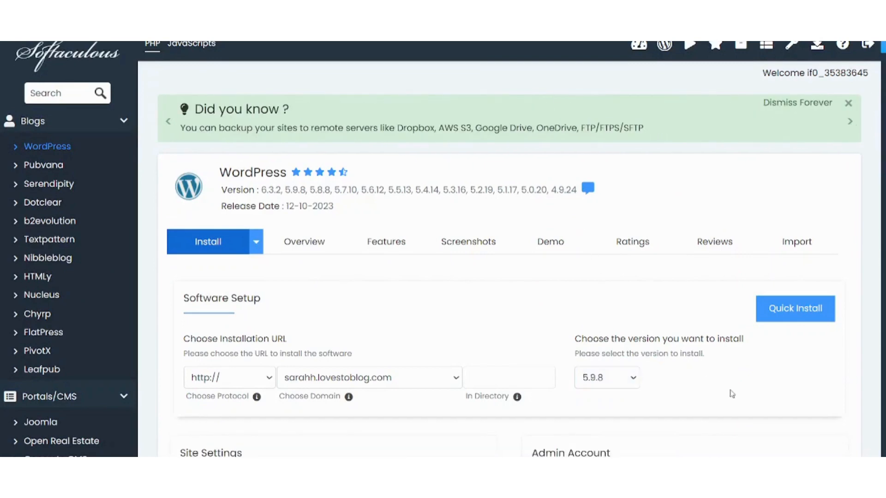
pyautogui.scroll(-15, 731, 394)
pyautogui.scroll(-1, 731, 393)
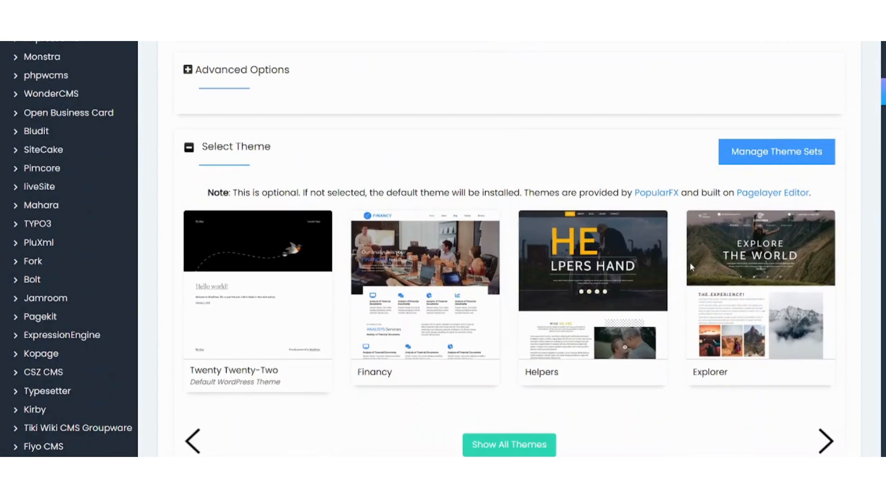
# Select the Vegetables theme from all themes and answer the Image Copyright prompt
pyautogui.click(515, 446)
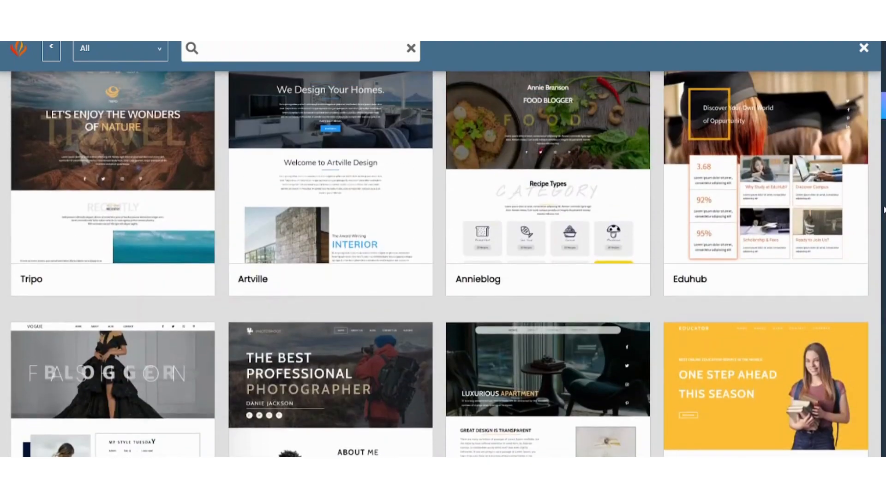
pyautogui.scroll(8, 882, 210)
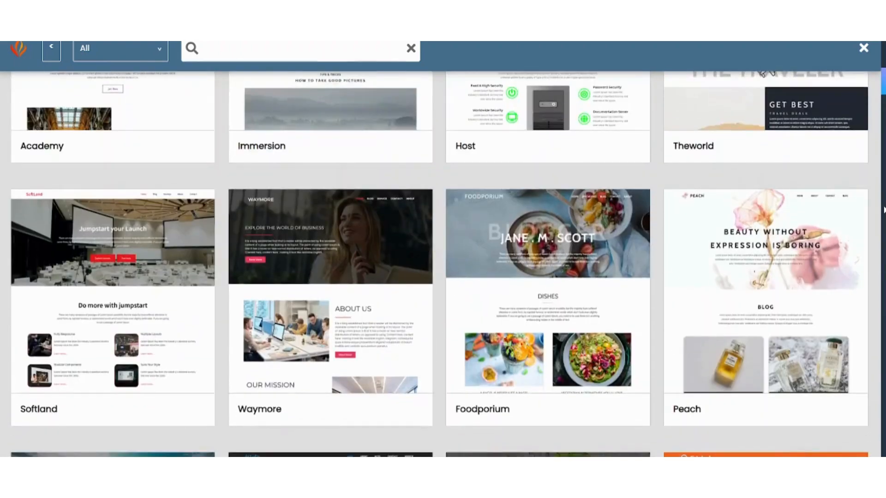
pyautogui.scroll(10, 883, 210)
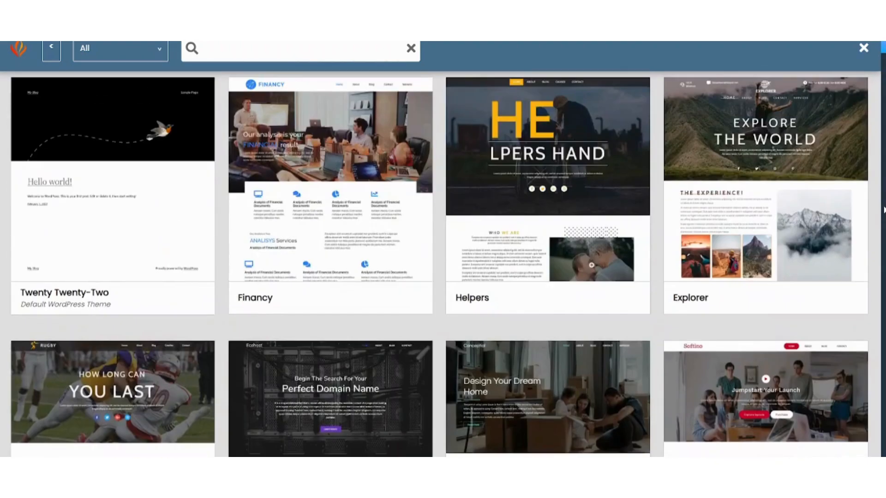
pyautogui.scroll(-18, 883, 210)
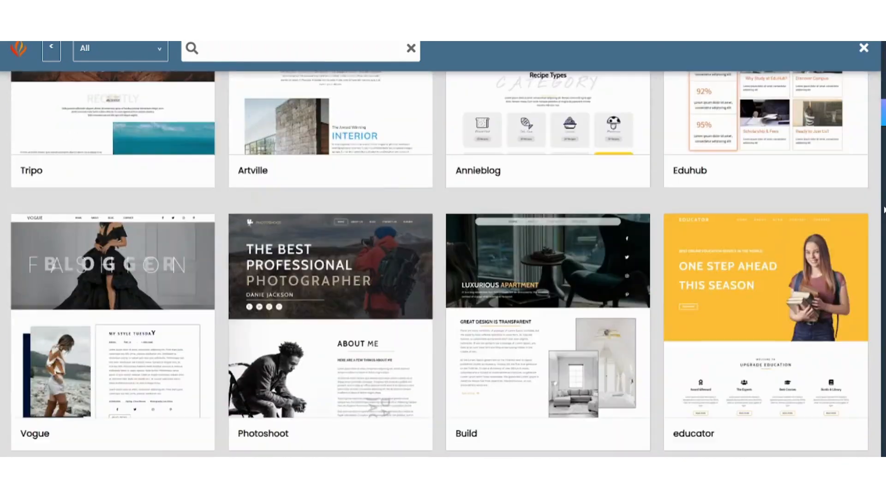
pyautogui.scroll(-9, 882, 209)
pyautogui.scroll(2, 883, 210)
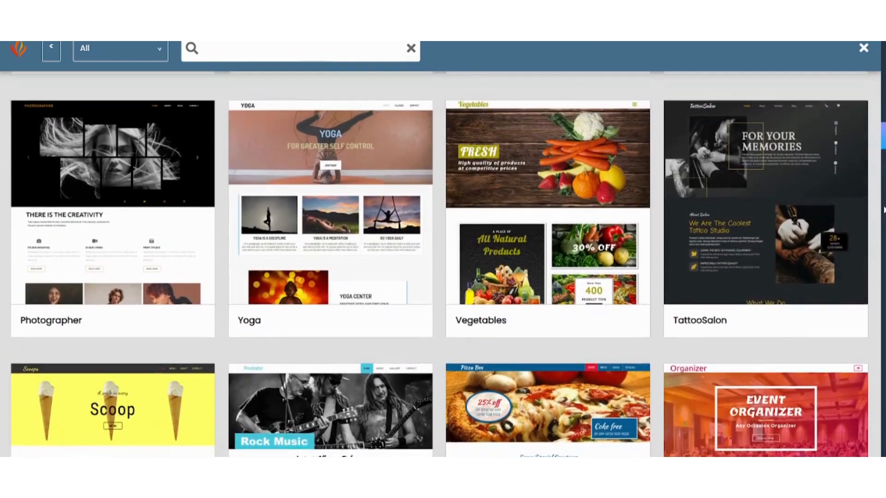
pyautogui.click(553, 171)
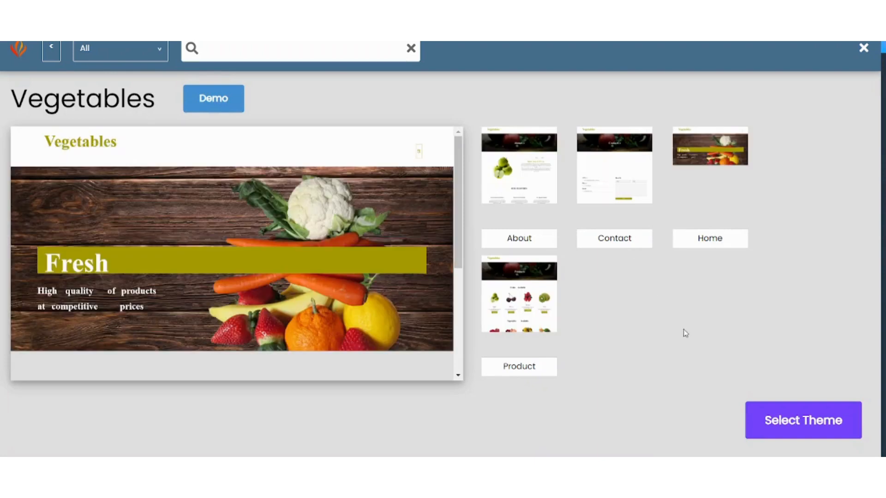
pyautogui.click(769, 416)
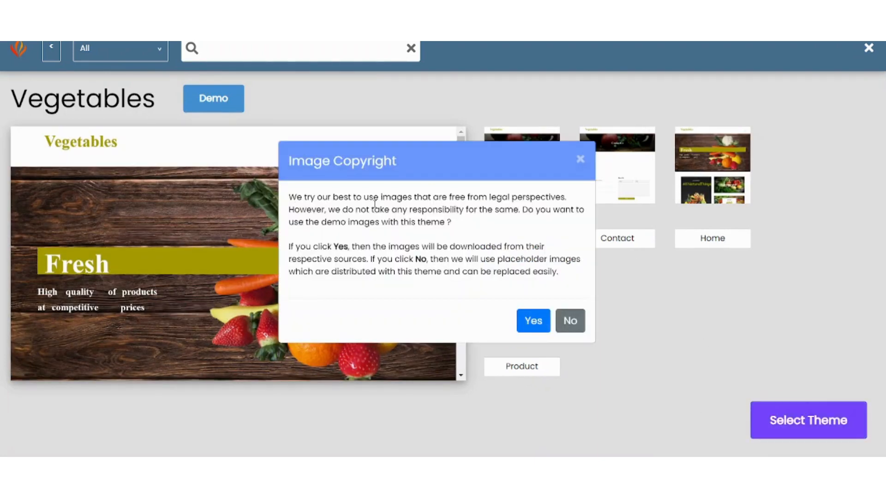
pyautogui.click(533, 323)
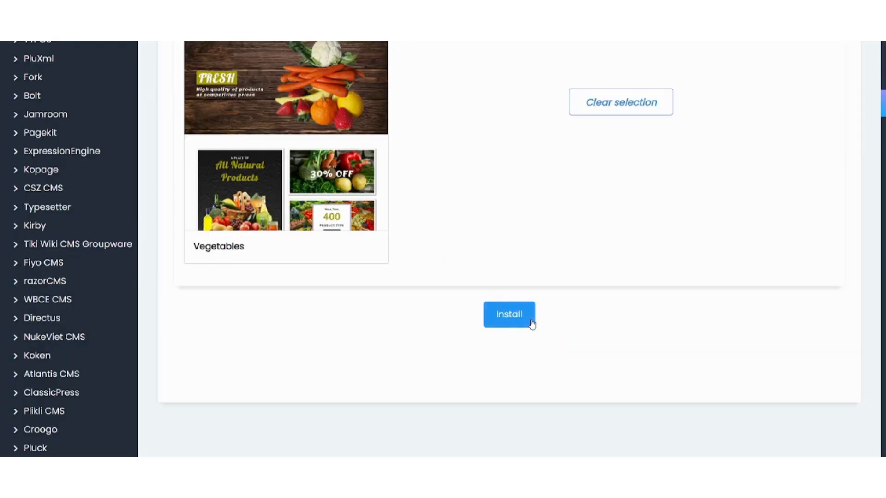
# Attempt the WordPress install and find the missing admin username error
pyautogui.click(502, 322)
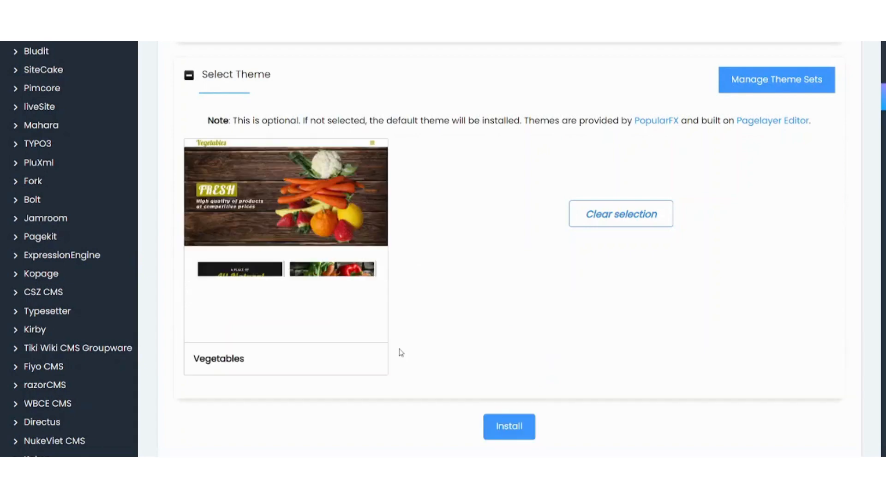
pyautogui.scroll(-2, 399, 349)
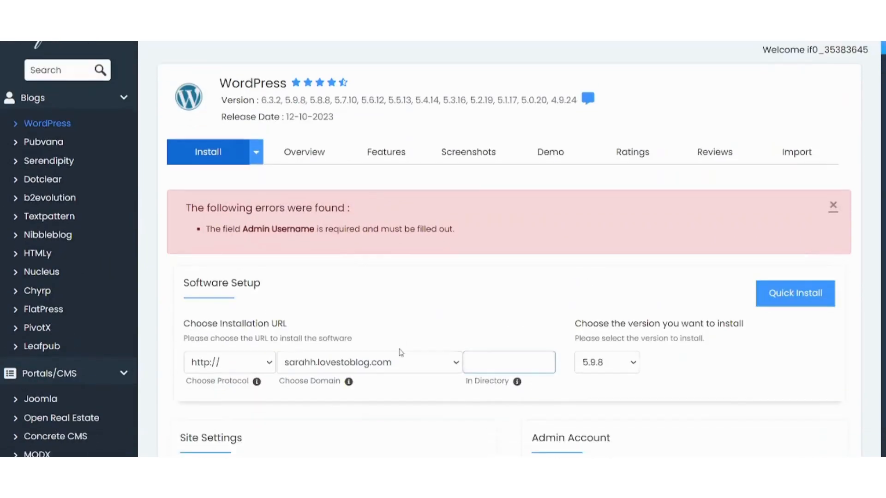
pyautogui.scroll(-3, 401, 353)
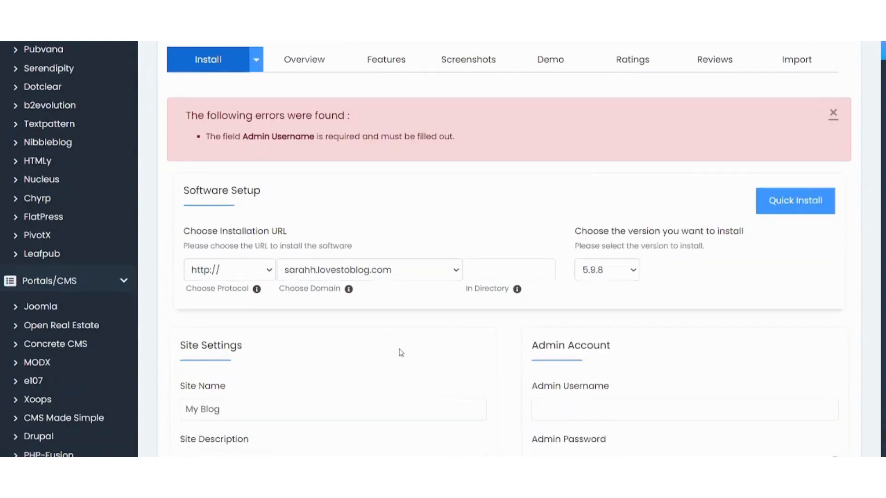
pyautogui.scroll(1, 401, 352)
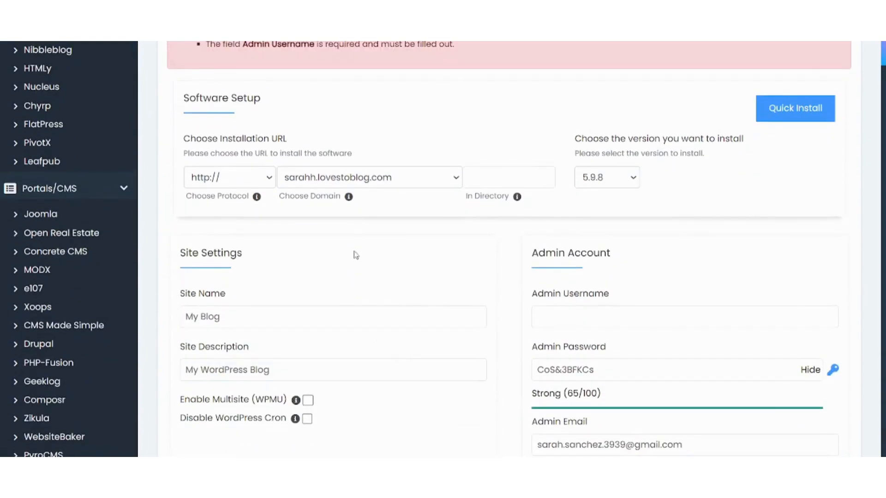
pyautogui.scroll(1, 387, 109)
pyautogui.scroll(1, 387, 110)
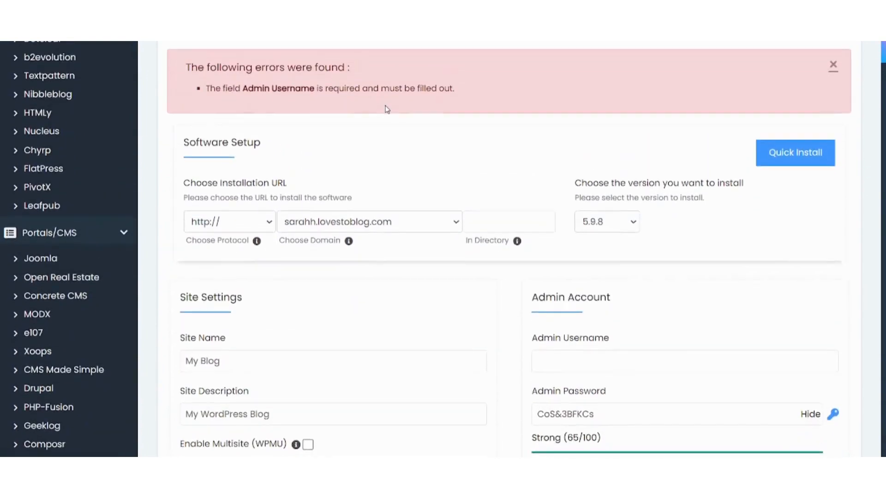
pyautogui.scroll(-1, 387, 110)
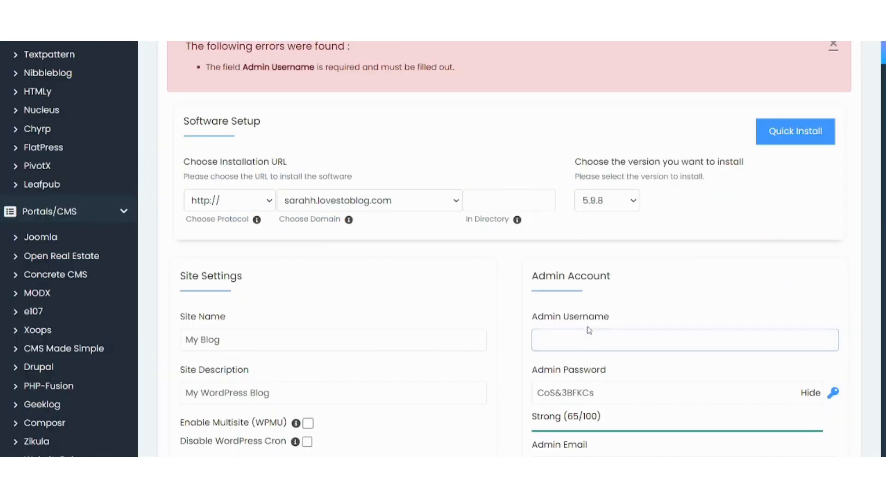
# Paste the hosting username as admin username and enter a new admin password
pyautogui.click(587, 338)
pyautogui.write('if0_35383645')
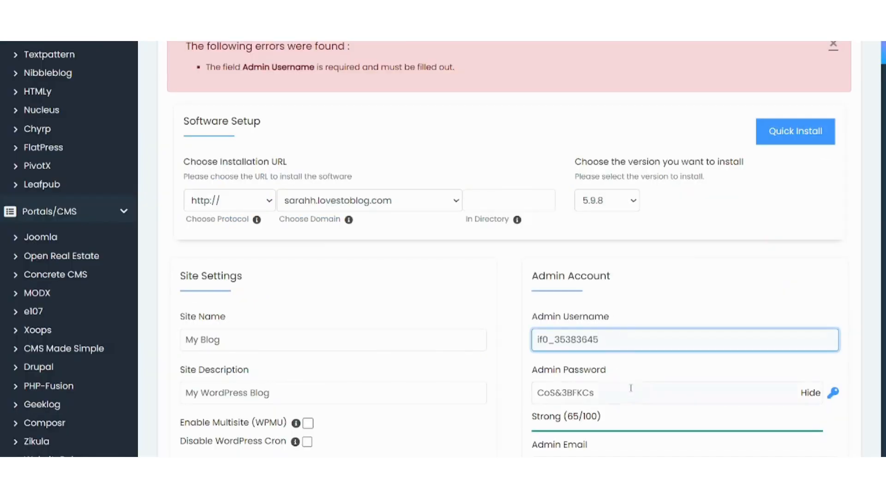
pyautogui.press('Tab')
pyautogui.write('qweasdzxc')
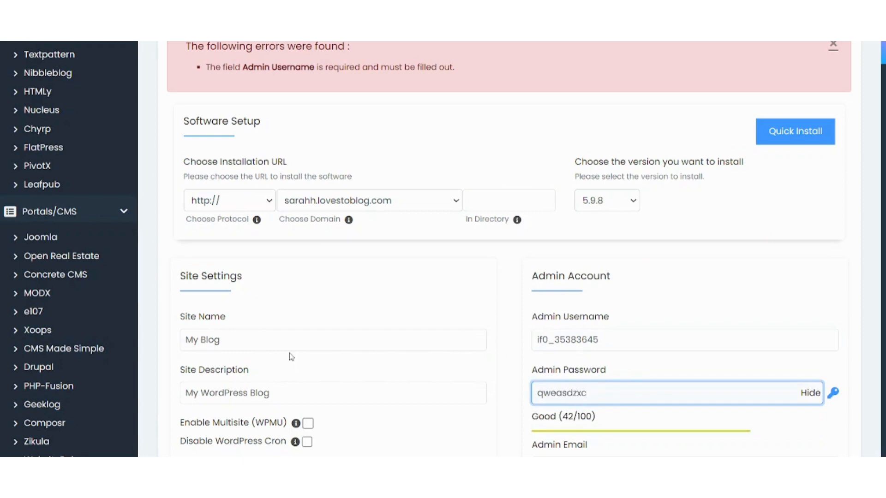
pyautogui.scroll(-15, 291, 357)
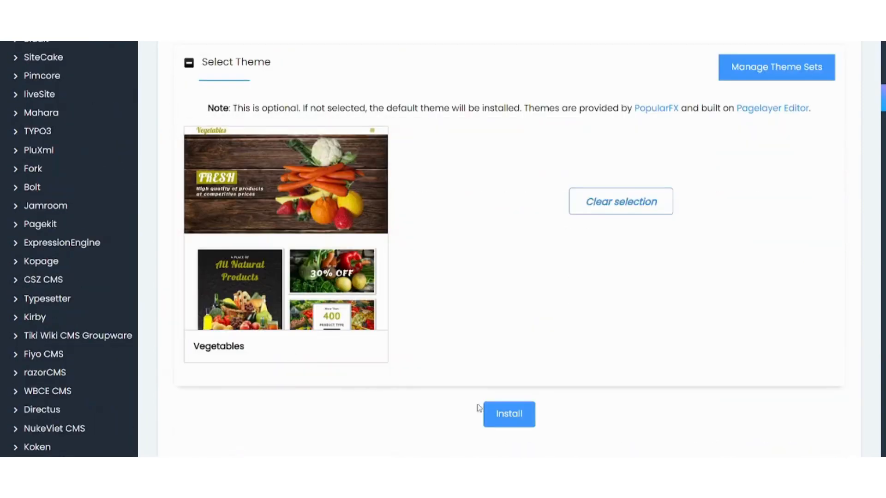
# Install WordPress, open the new site link, and select the wp-admin administrative URL
pyautogui.click(502, 415)
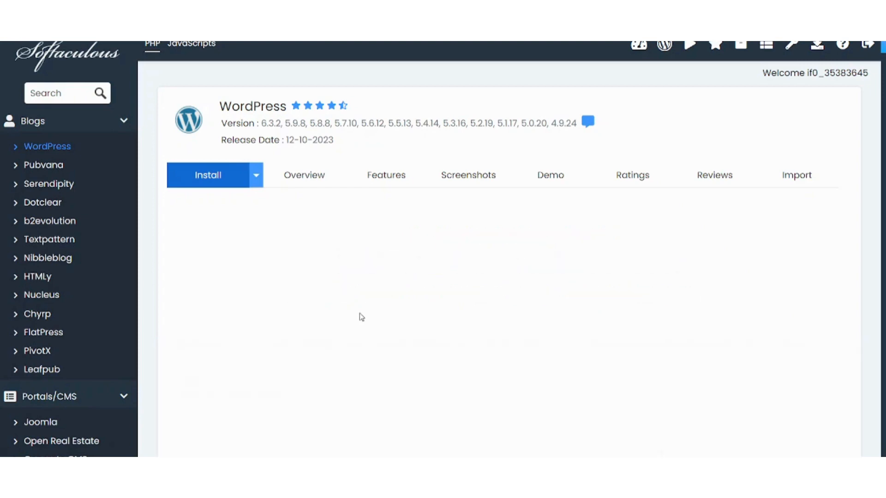
pyautogui.scroll(-1, 361, 318)
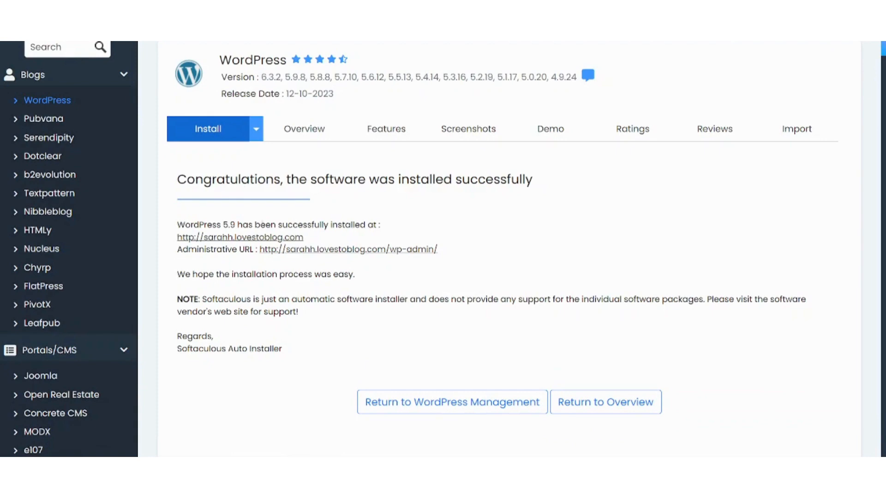
pyautogui.click(249, 237)
pyautogui.moveTo(447, 256); pyautogui.dragTo(386, 261)
pyautogui.scroll(-1, 382, 170)
pyautogui.scroll(1, 383, 170)
pyautogui.scroll(2, 383, 170)
pyautogui.scroll(-2, 383, 170)
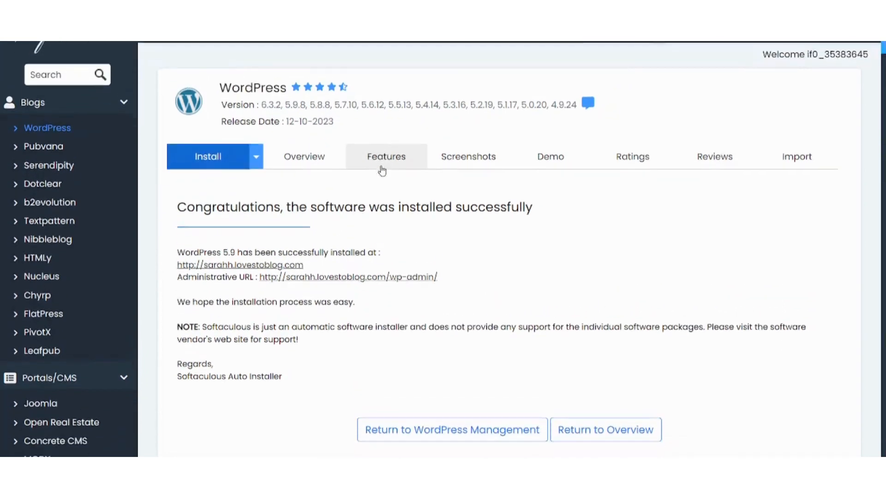
pyautogui.scroll(2, 383, 170)
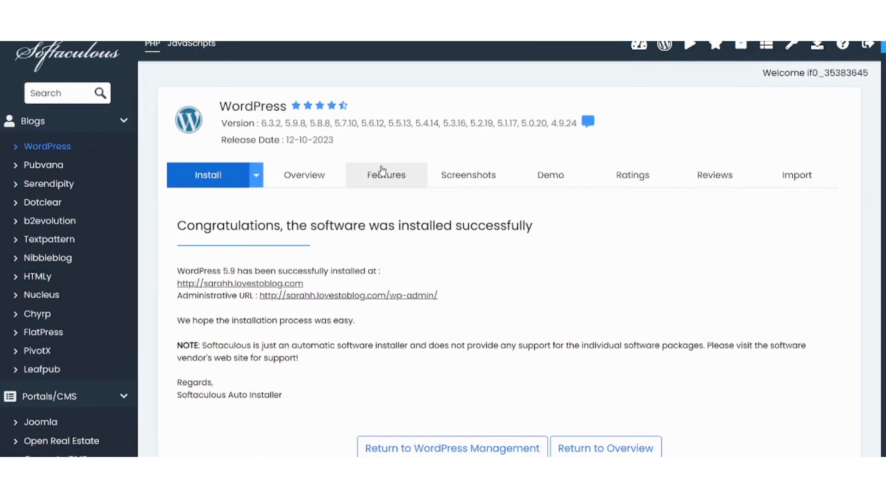
# Open the My Blog WordPress installation (version 5.9.8) in WordPress Manager from All Installations
pyautogui.click(741, 44)
pyautogui.scroll(-2, 467, 169)
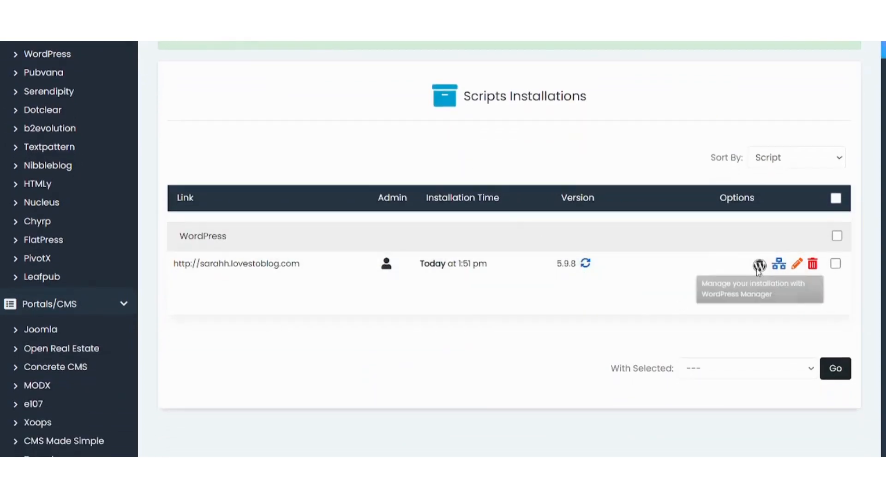
pyautogui.click(760, 265)
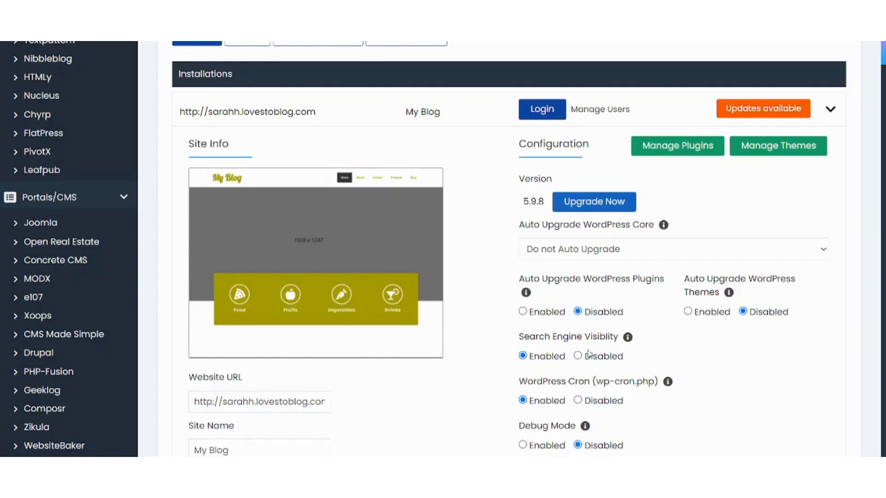
pyautogui.click(702, 146)
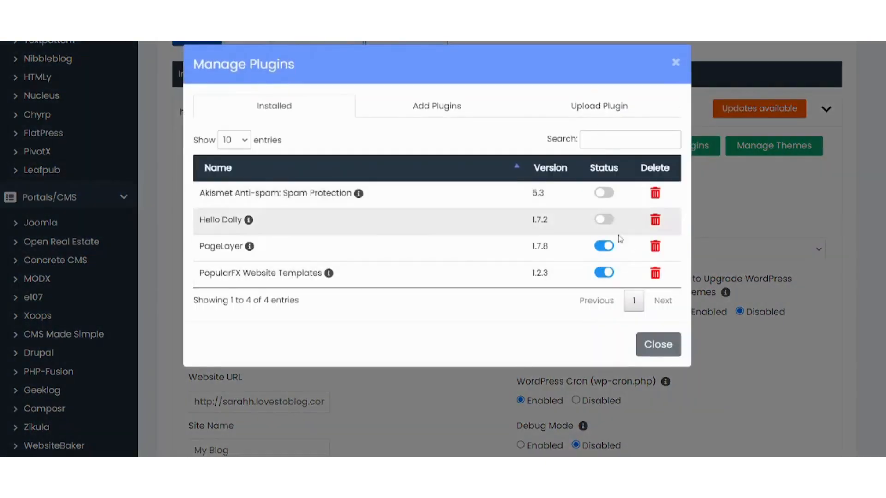
pyautogui.click(676, 63)
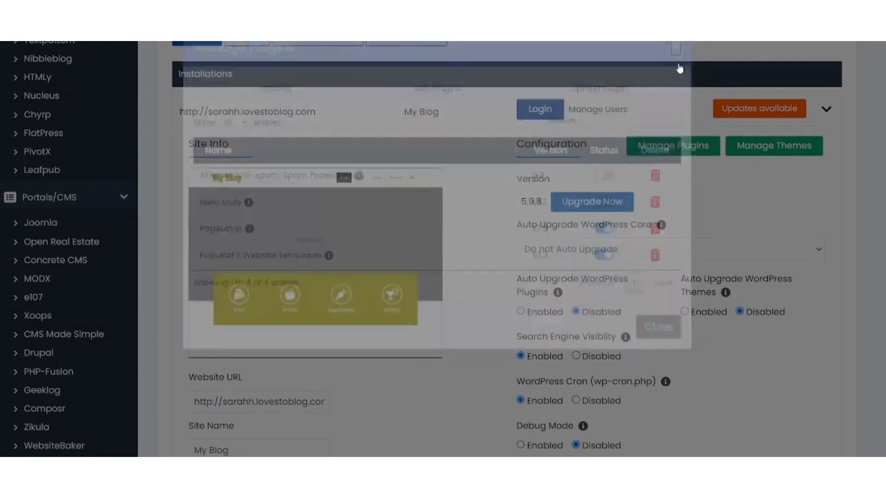
pyautogui.click(756, 147)
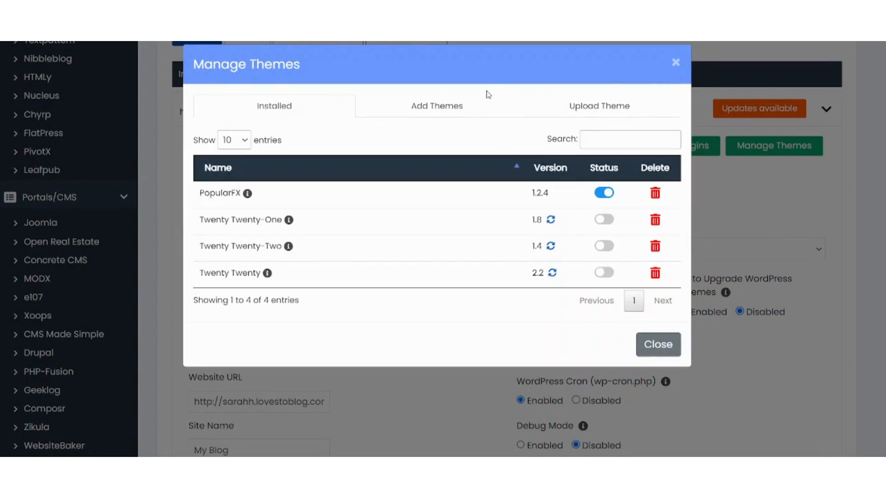
pyautogui.click(456, 107)
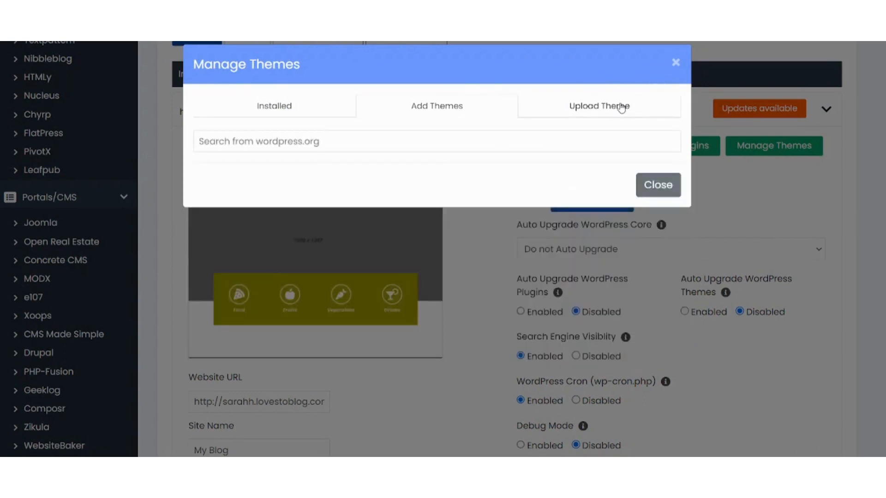
pyautogui.click(621, 108)
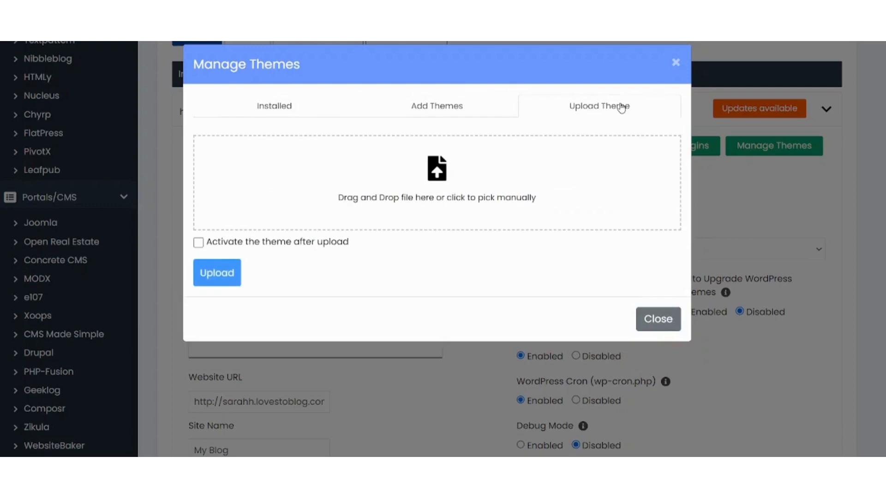
pyautogui.click(675, 63)
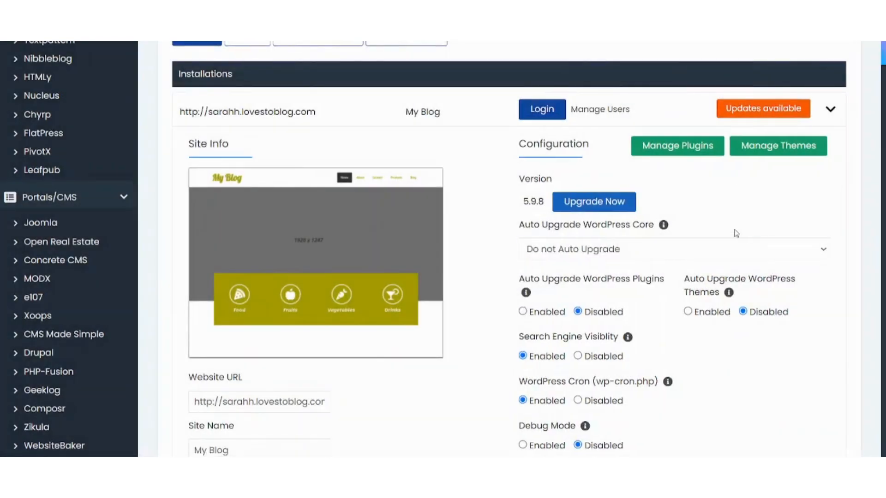
pyautogui.scroll(-2, 490, 252)
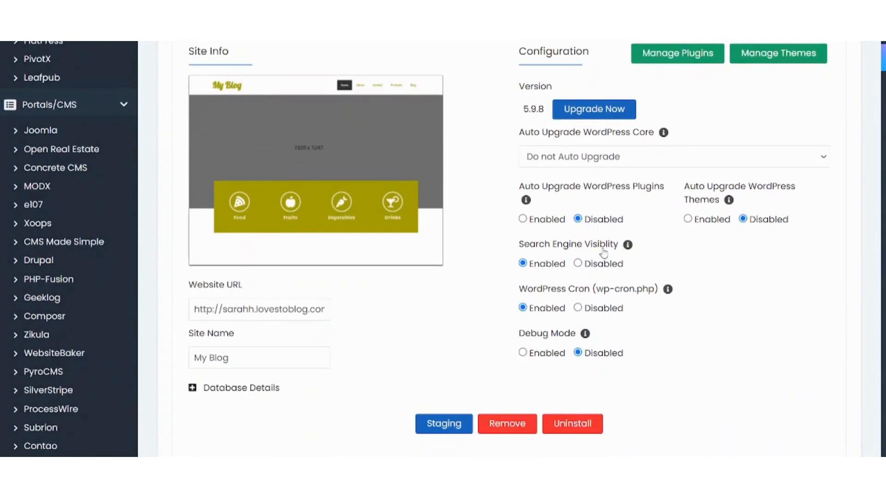
pyautogui.scroll(-1, 445, 360)
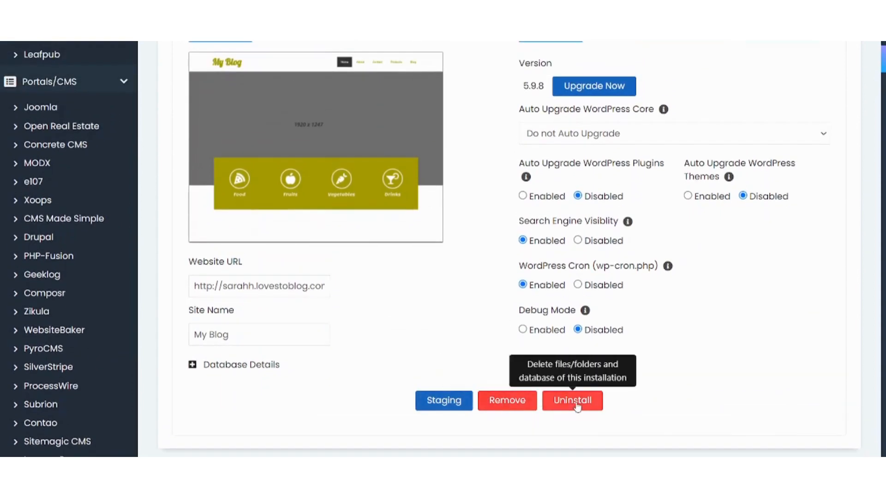
pyautogui.scroll(6, 500, 303)
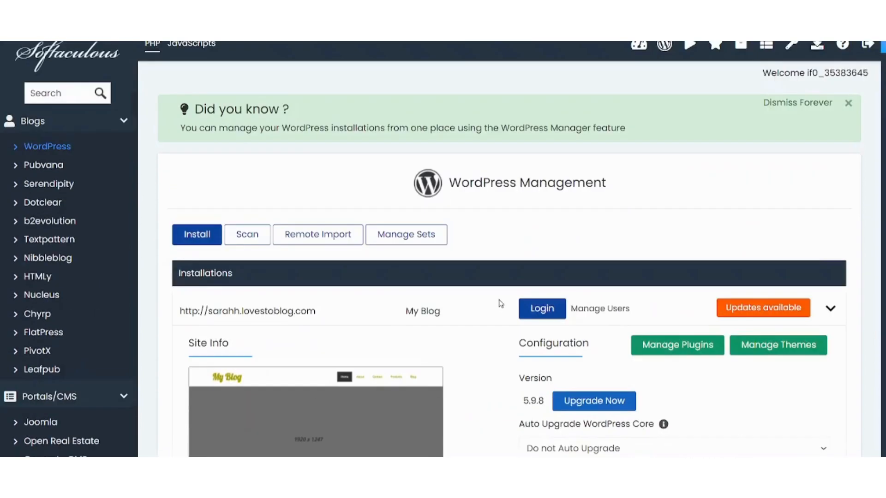
pyautogui.scroll(1, 500, 303)
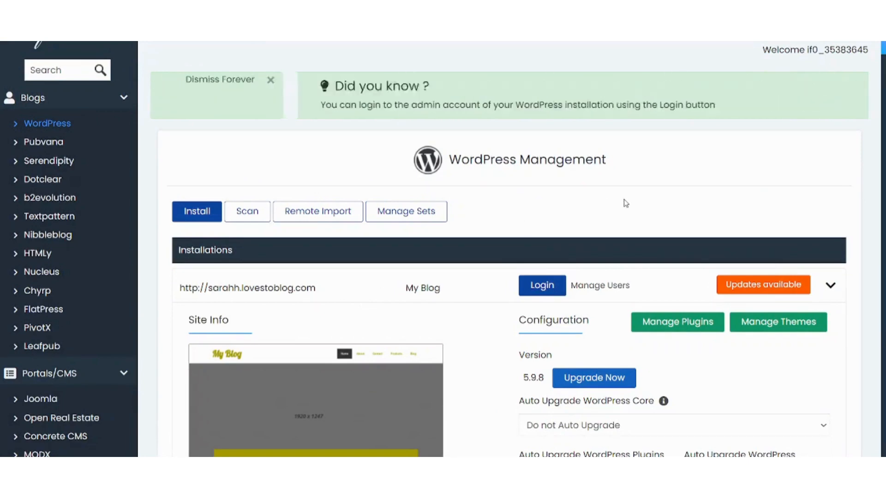
pyautogui.scroll(-3, 625, 203)
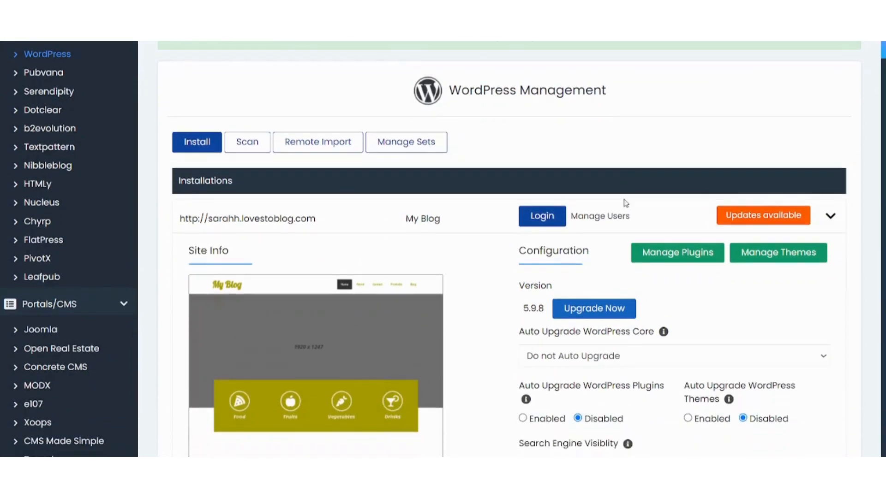
pyautogui.scroll(-5, 625, 203)
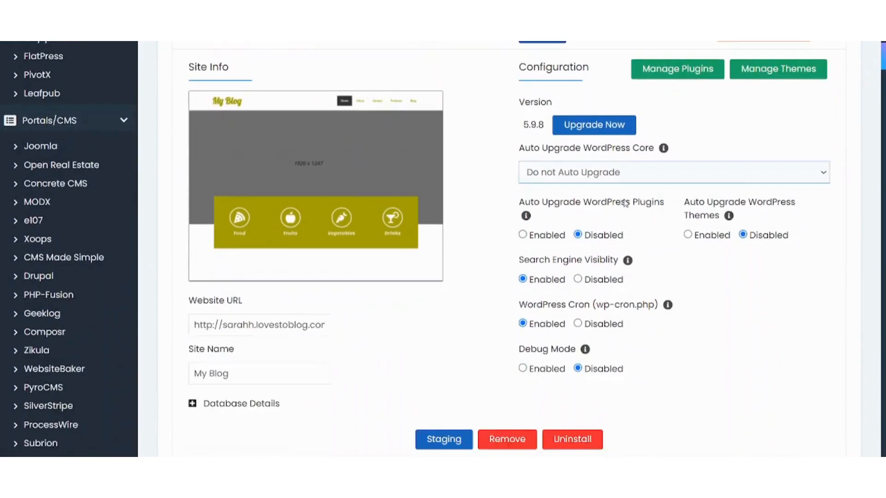
pyautogui.scroll(-1, 626, 203)
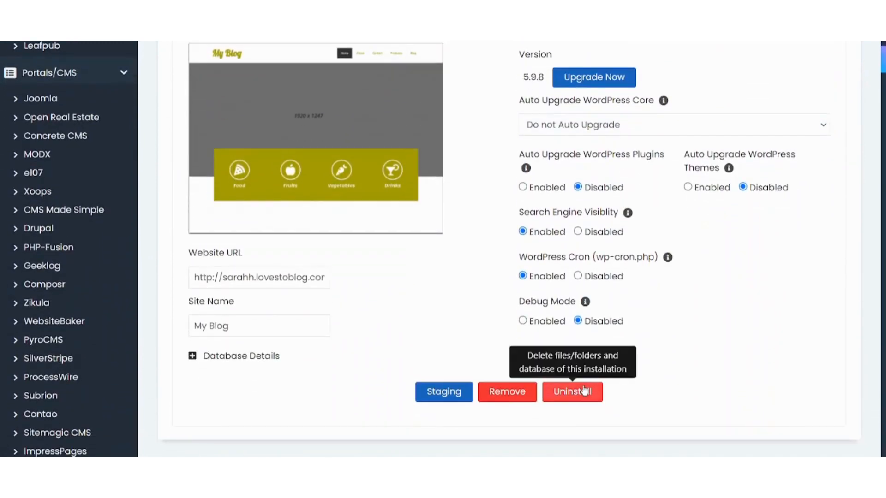
pyautogui.scroll(7, 438, 328)
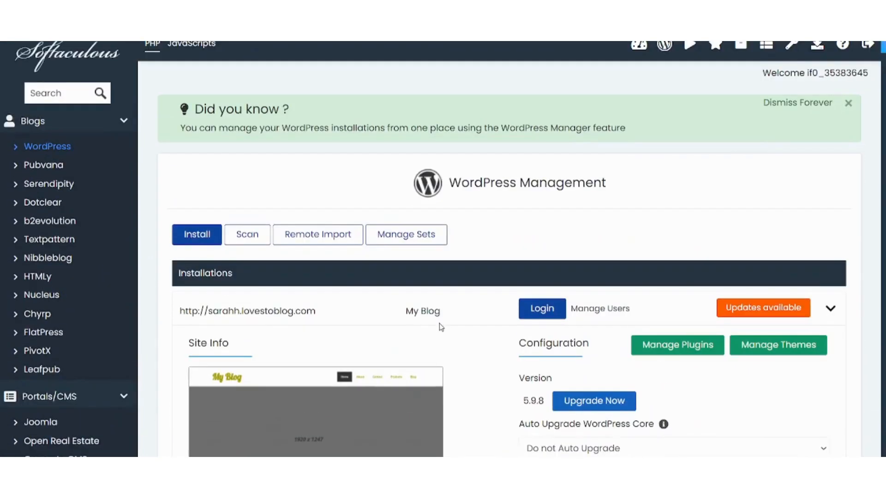